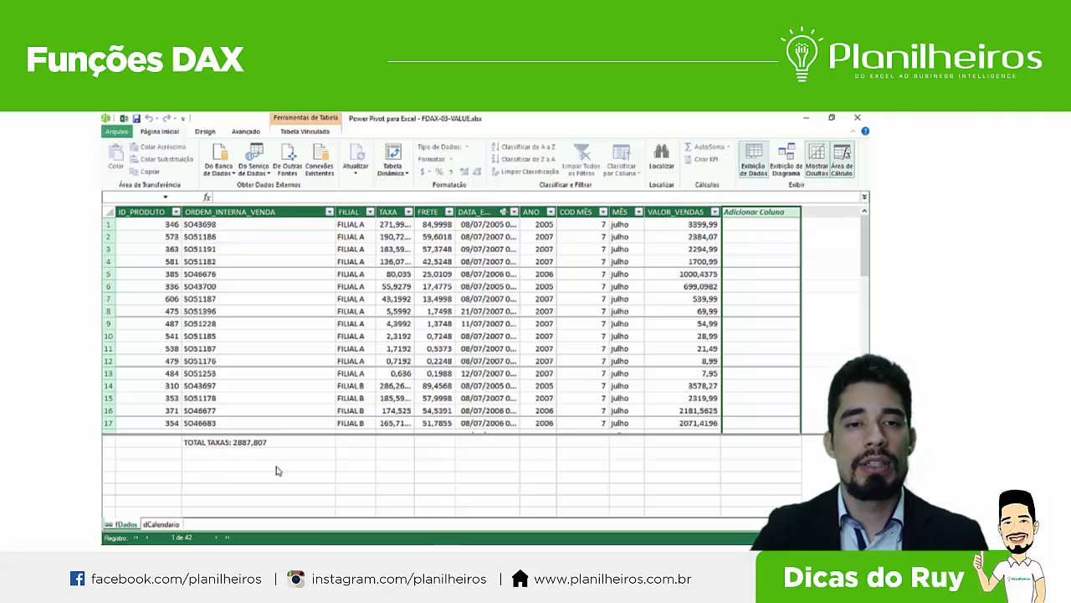
Enlarge the calculation area of the fDados table and select the empty cell below the TOTAL TAXAS measure
drag(233, 433, 242, 379)
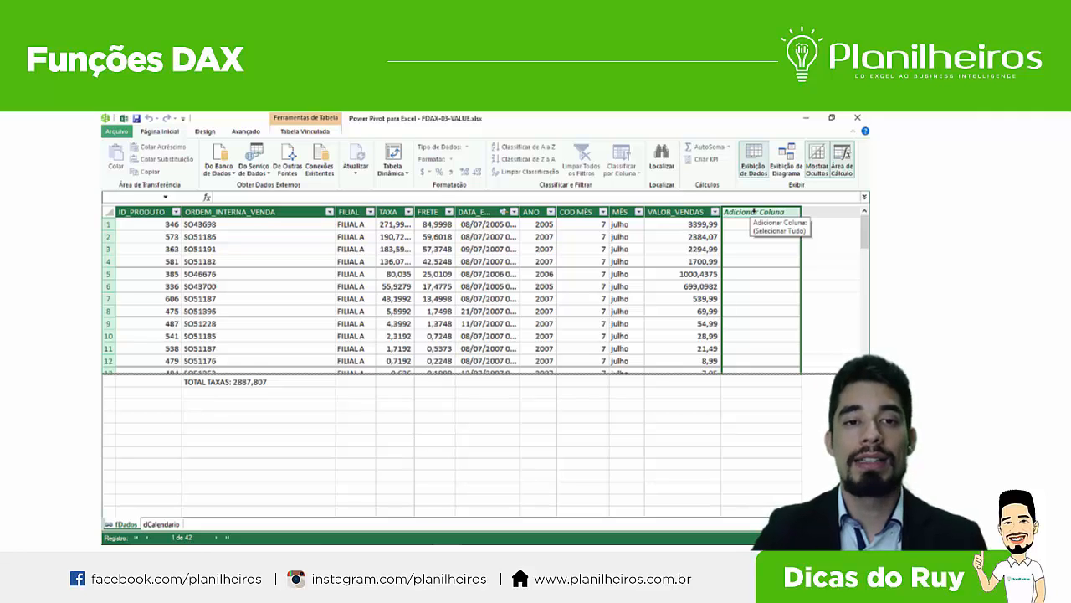
click(314, 409)
click(266, 395)
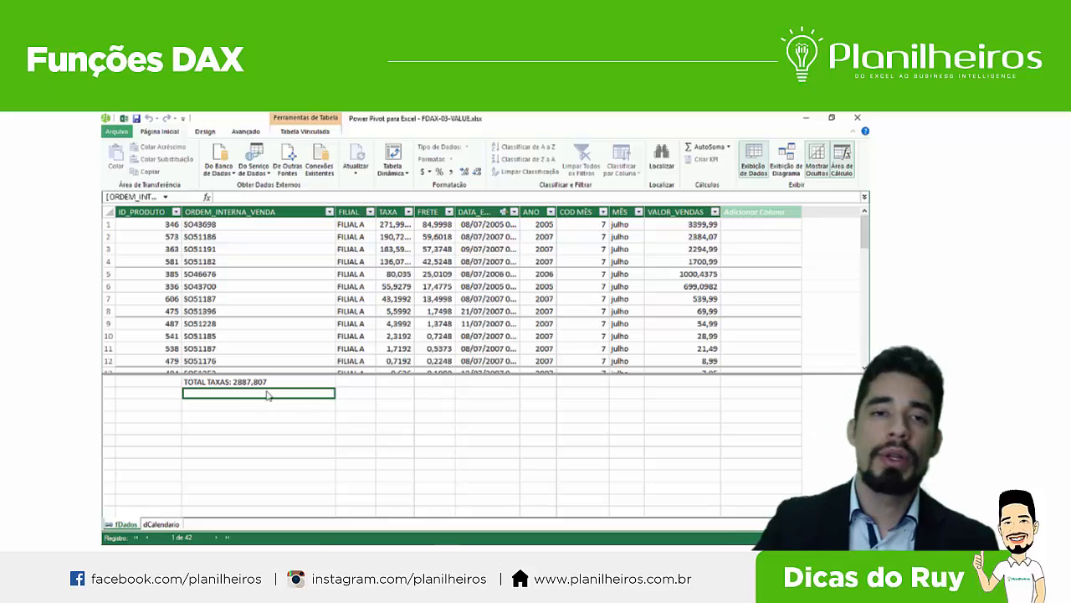
Switch to the FDAX_03_VALUE TD sheet in Excel and examine the branch, year and fee total of the FILIAL A 2005 row
click(806, 119)
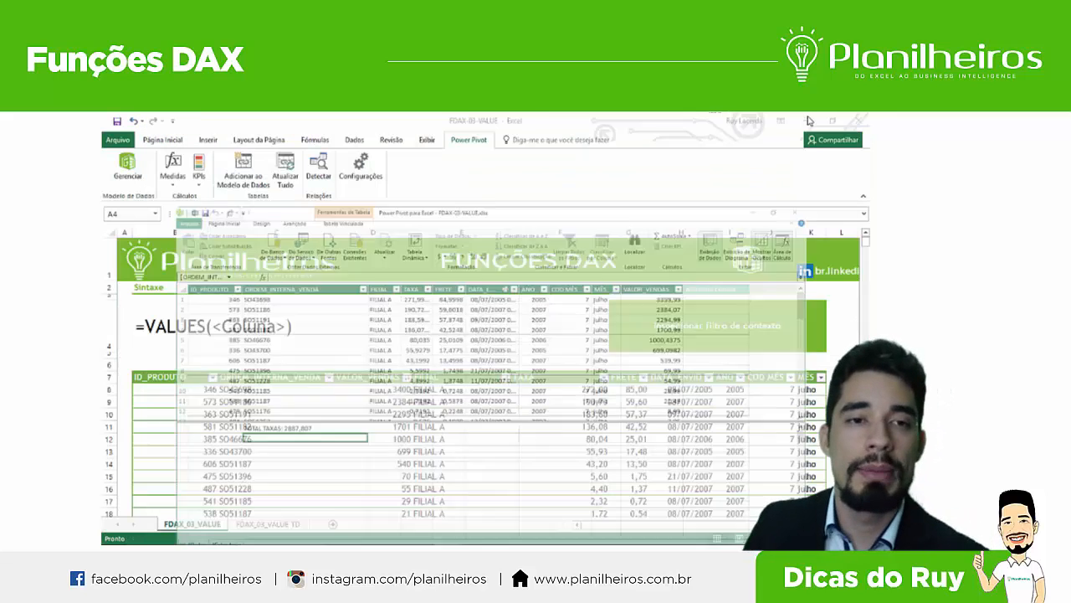
click(268, 524)
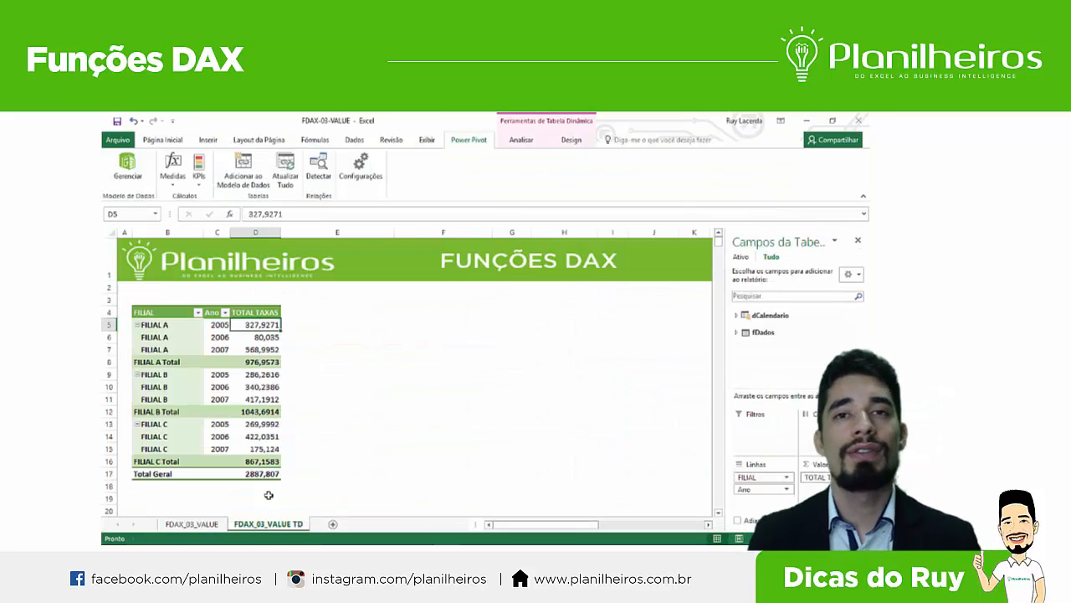
click(219, 349)
click(186, 349)
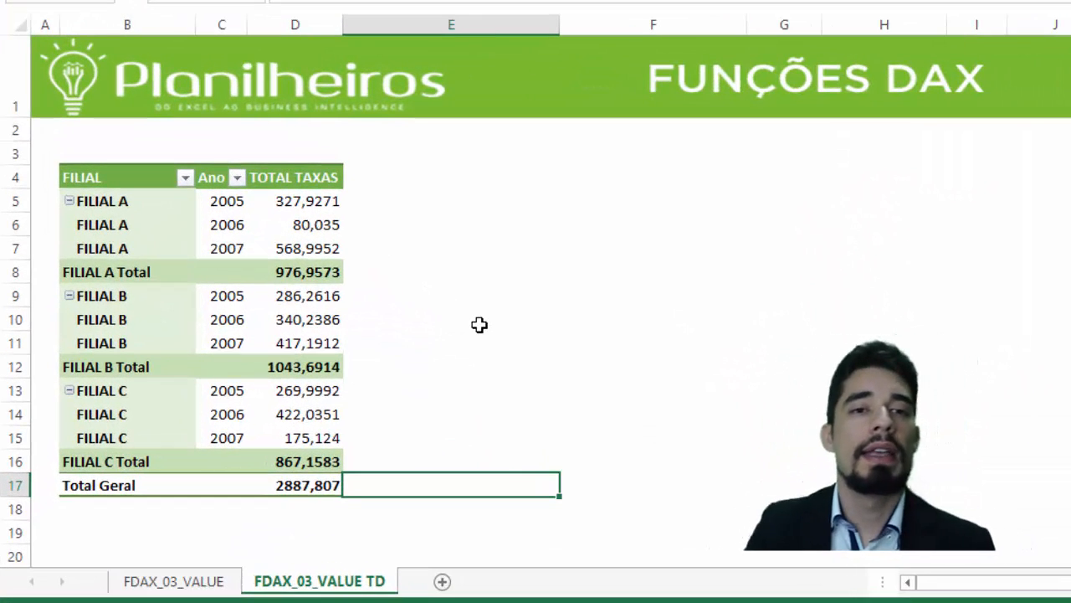
click(176, 216)
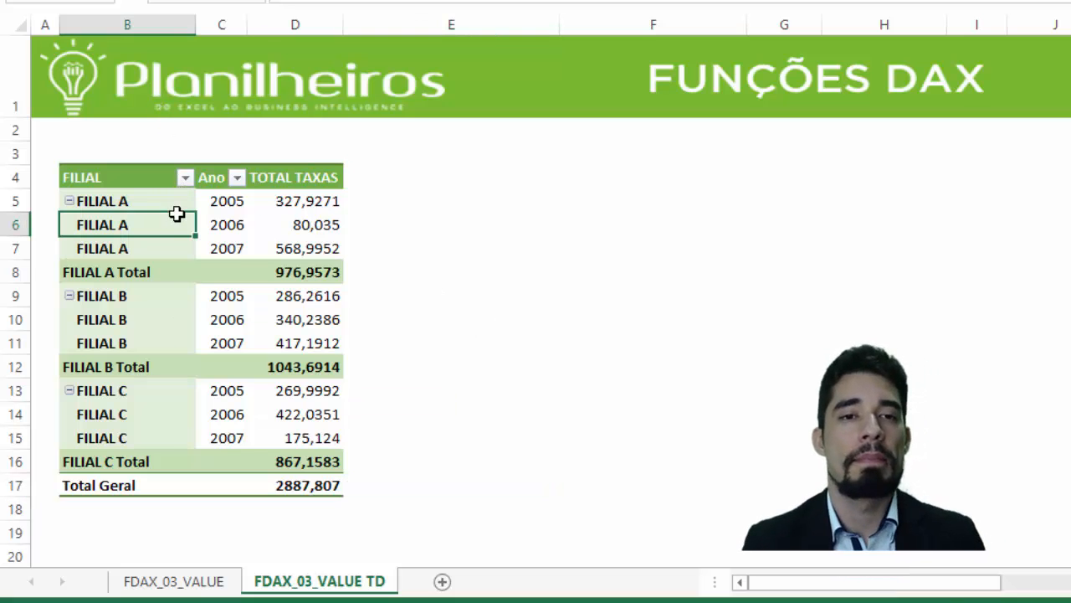
click(304, 203)
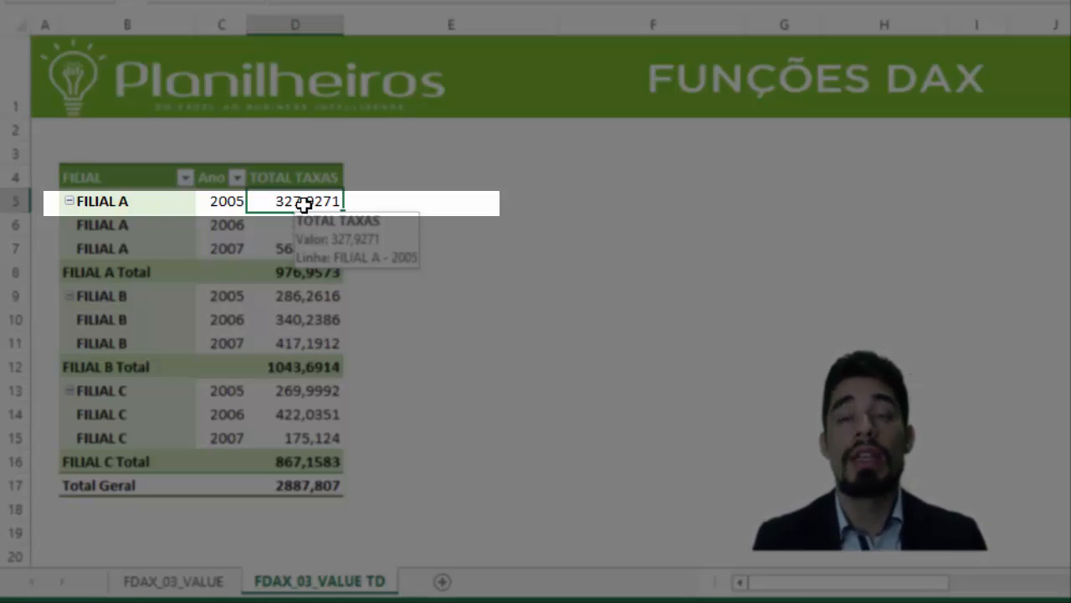
key(Left)
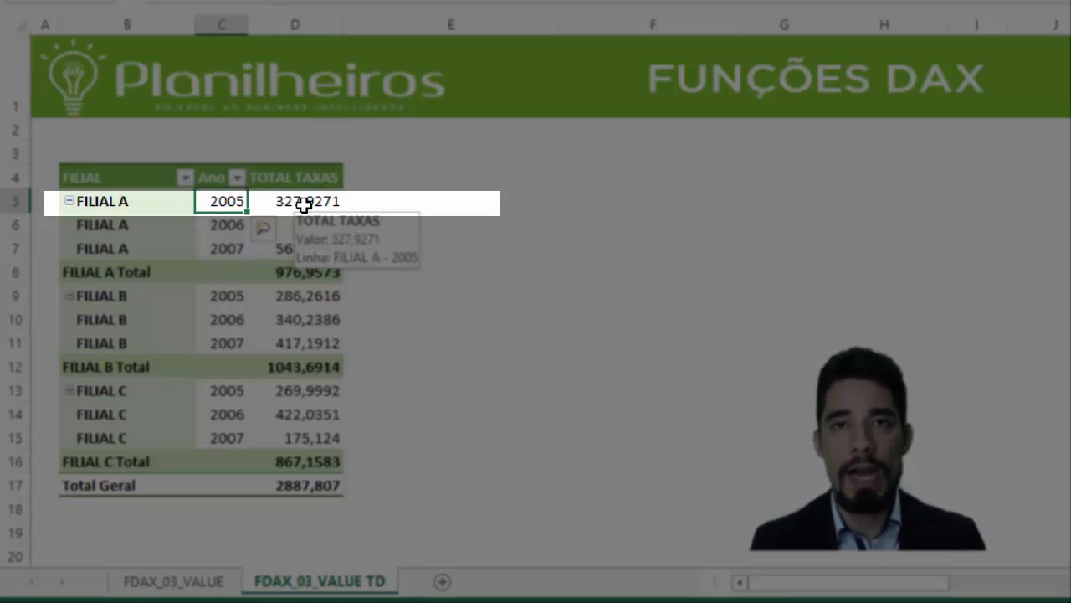
key(Left)
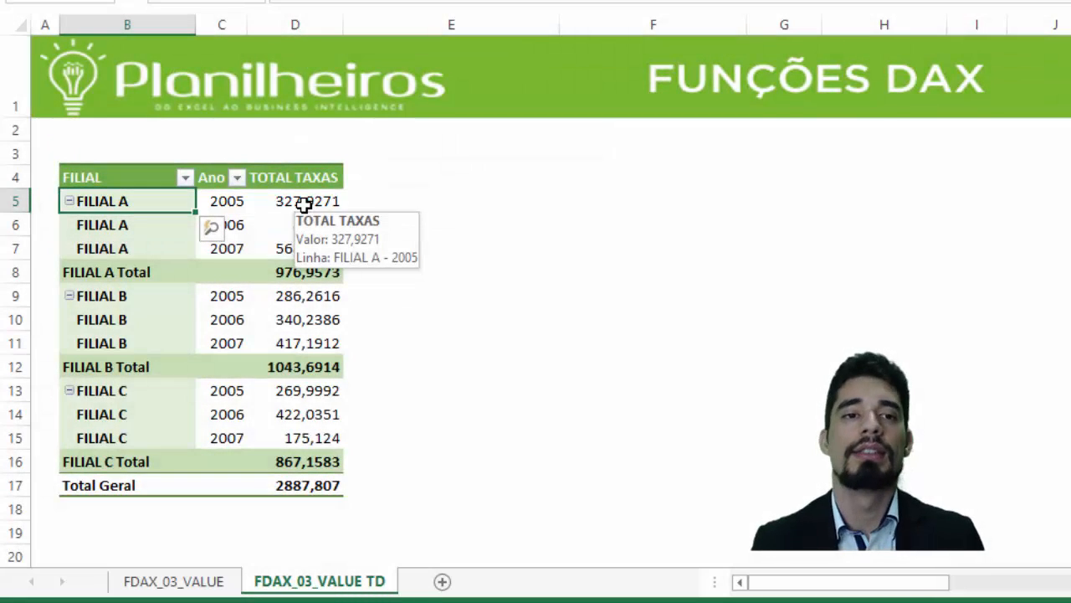
Examine the FILIAL A Total row of the pivot table, including its empty year cell and its fee total
key(Down)
key(Down)
key(Down)
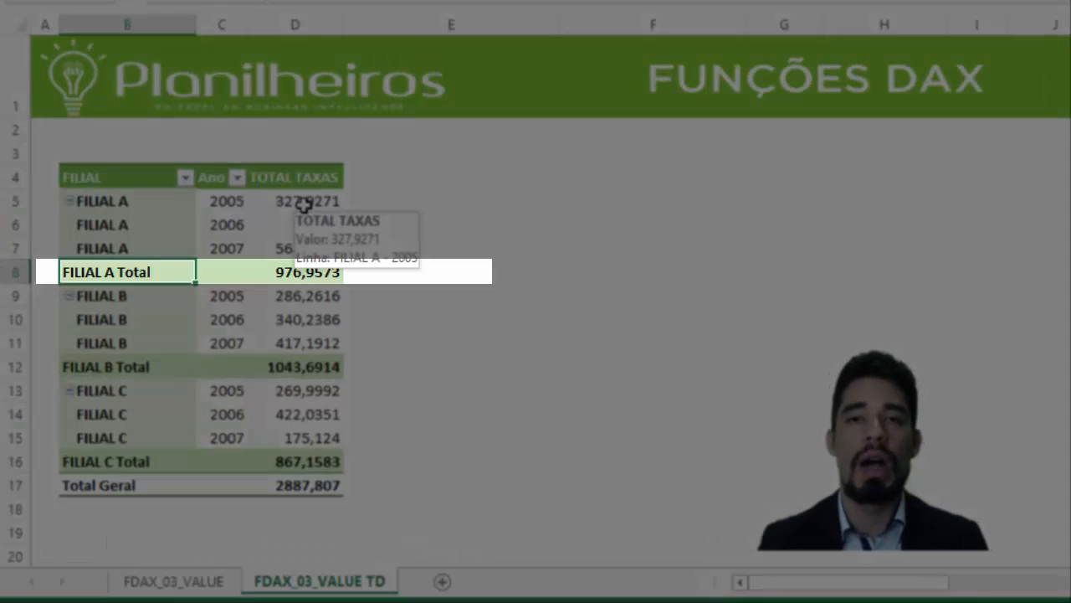
key(Right)
key(Right)
key(Left)
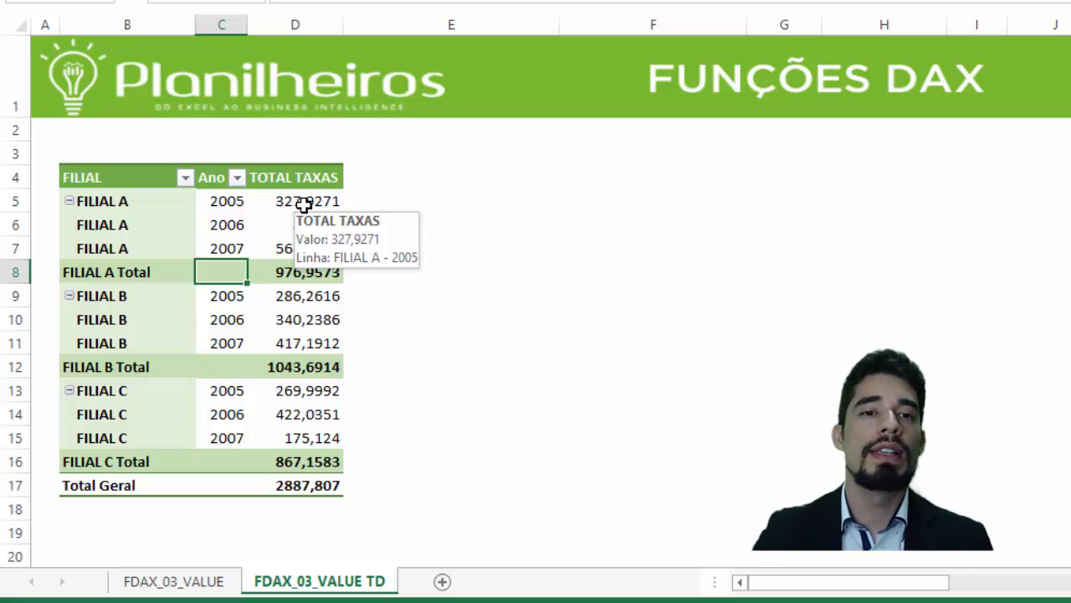
key(Right)
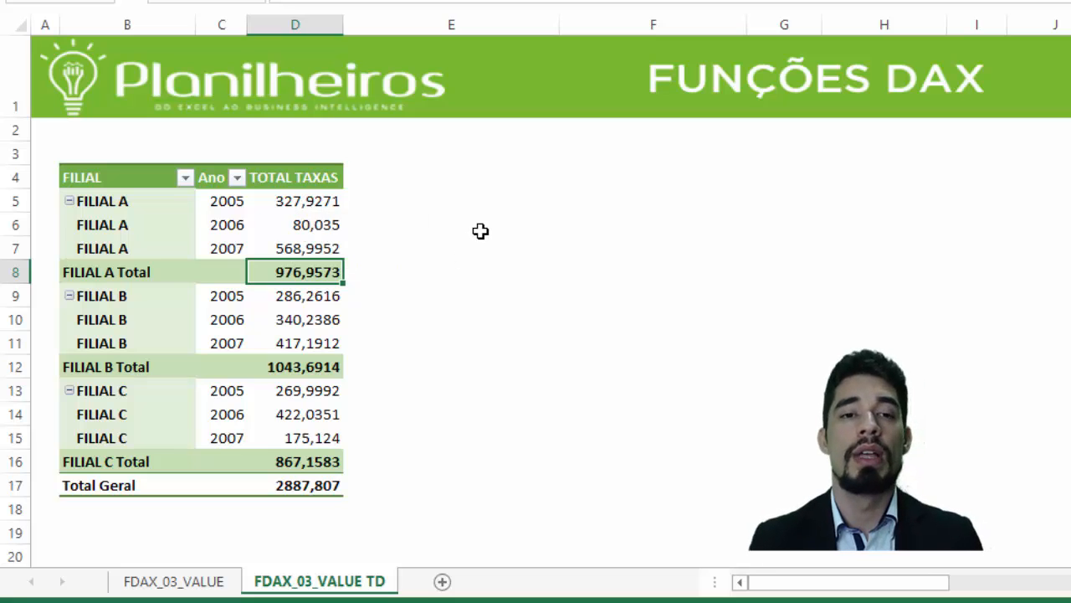
Review the year filter context of the FILIAL A 2005 row against its TOTAL TAXAS value
key(Up)
key(Up)
key(Left)
key(Up)
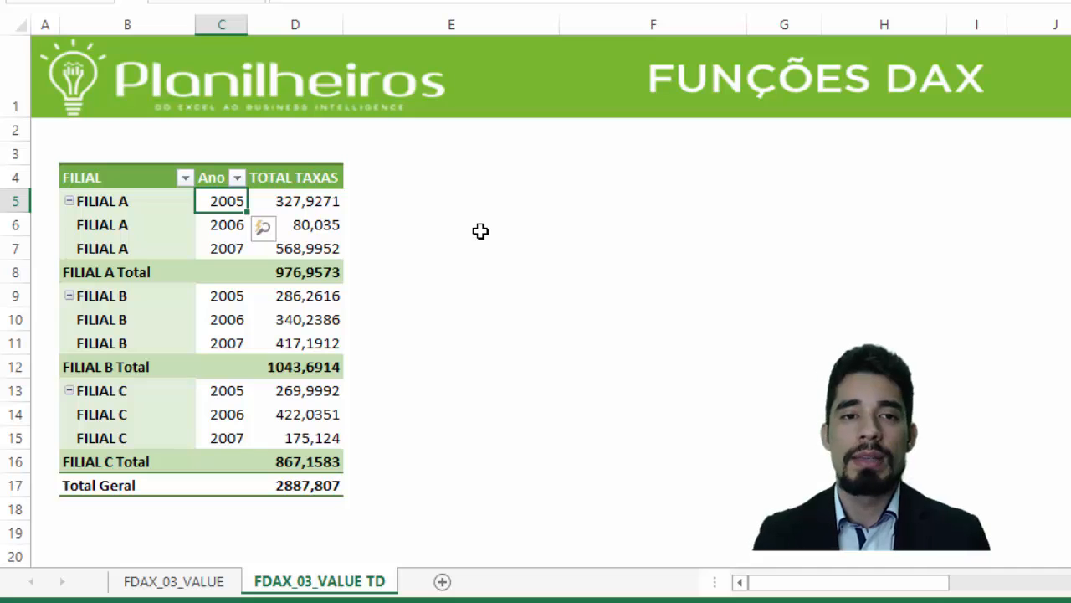
key(Right)
key(Left)
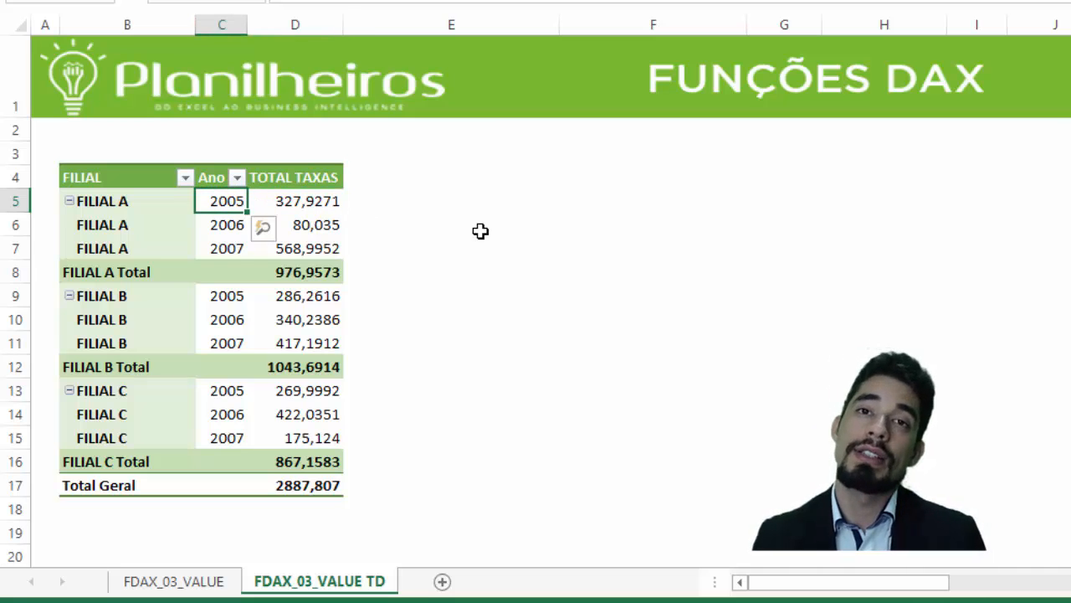
key(Right)
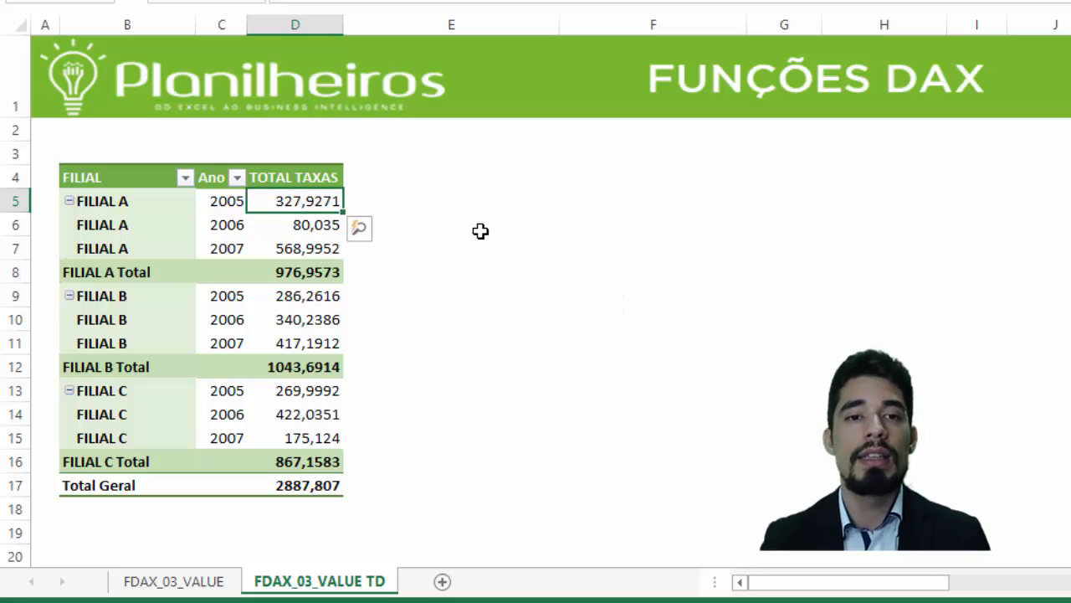
Compare the FILIAL A subtotal of TOTAL TAXAS with the 2005 row that contributes to it
key(Down)
key(Down)
key(Down)
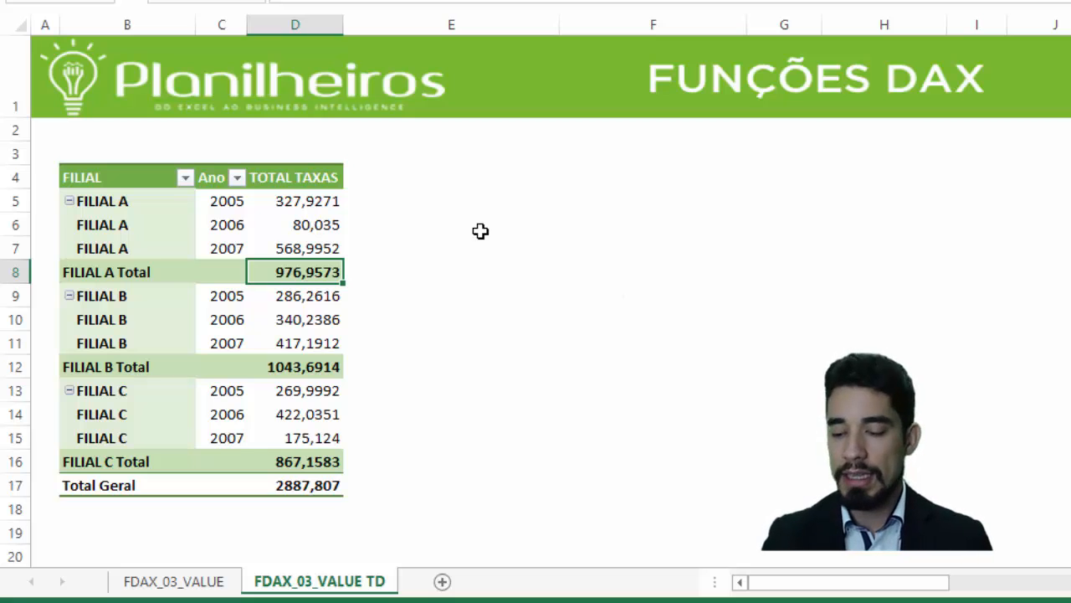
key(Up)
key(Up)
key(Up)
key(Left)
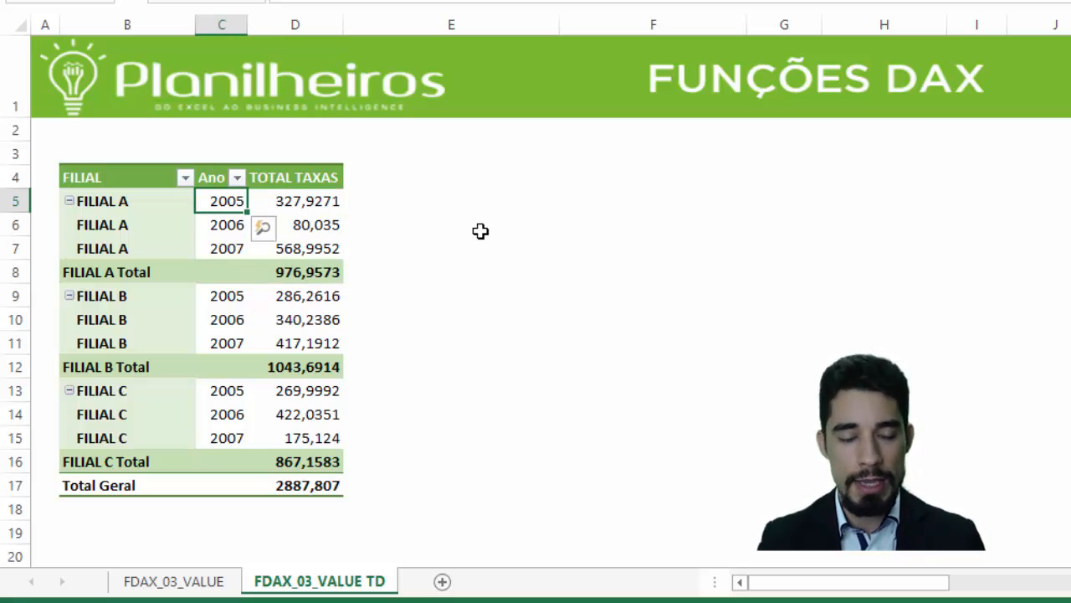
key(Right)
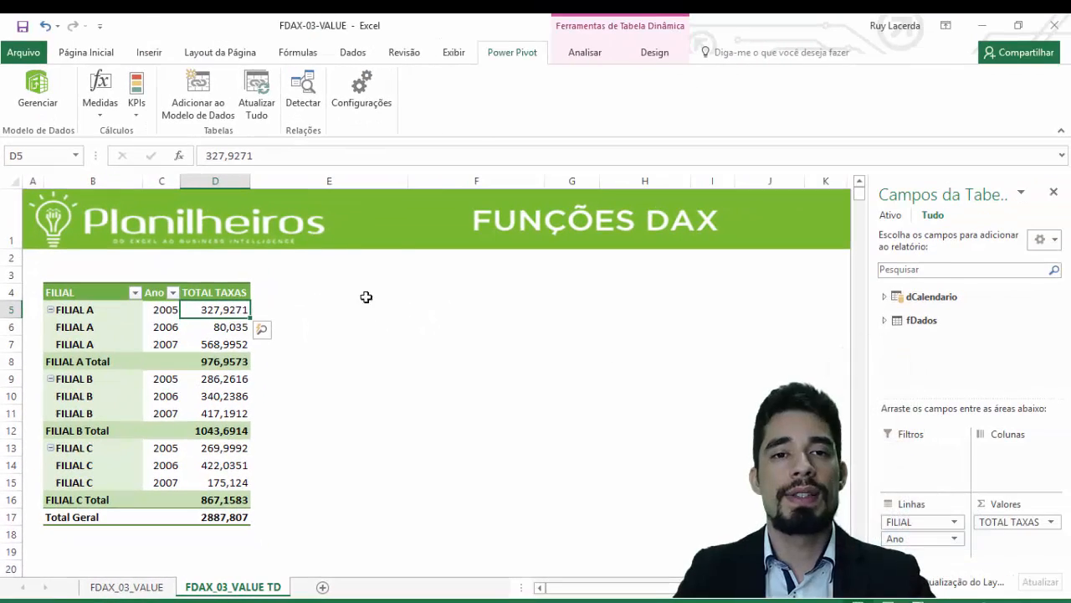
In the Power Pivot window, start a measure named "TOTAL TAXA SEM 2005" in the cell below TOTAL TAXAS
click(38, 92)
click(236, 406)
text(TOTAL )
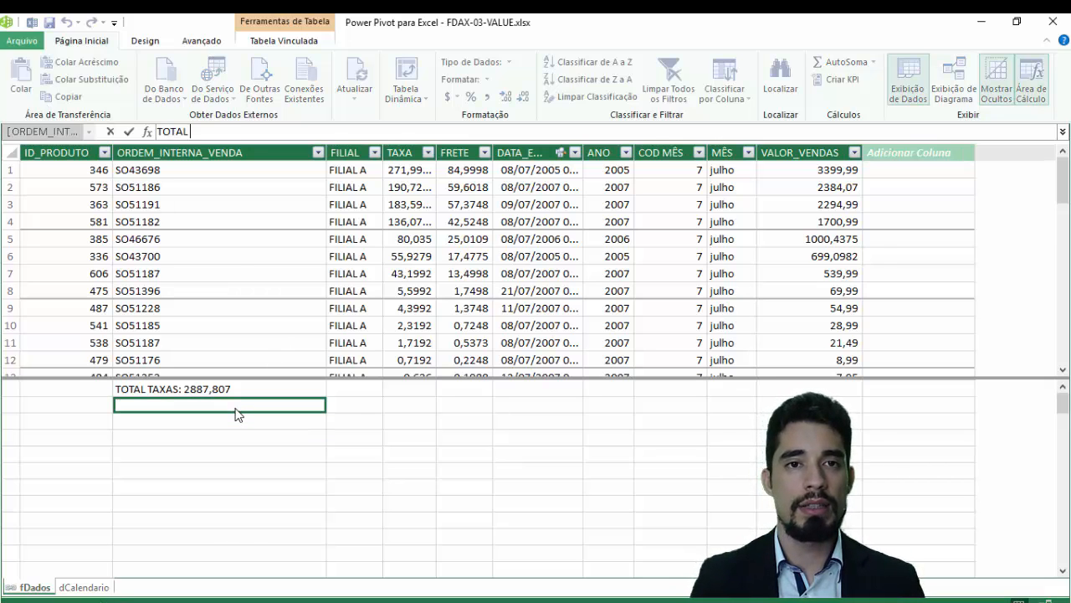
text(TAXA SEM 2004)
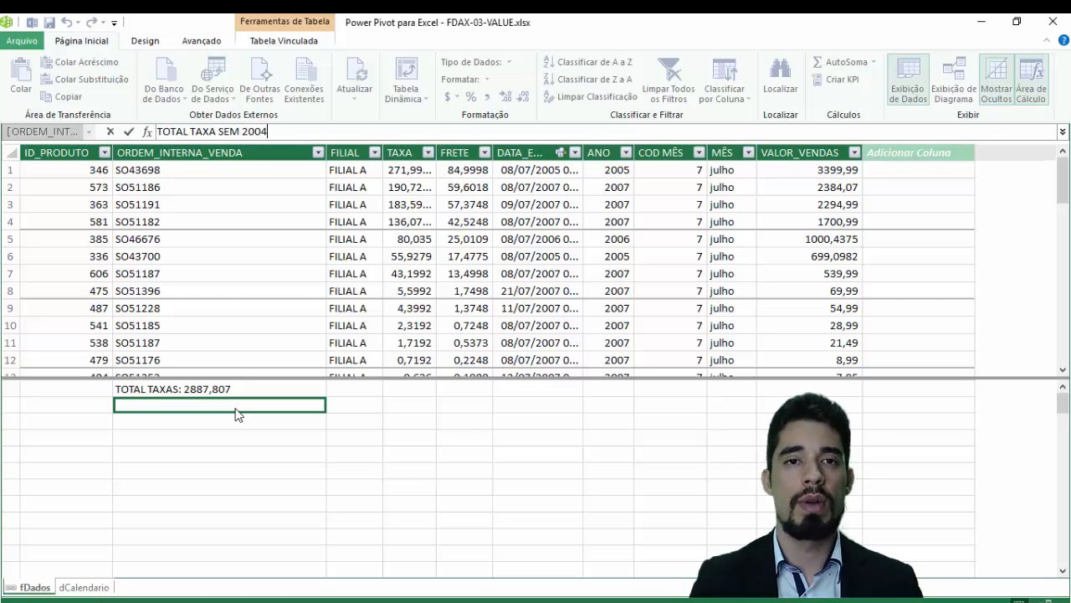
key(BackSpace)
text(5)
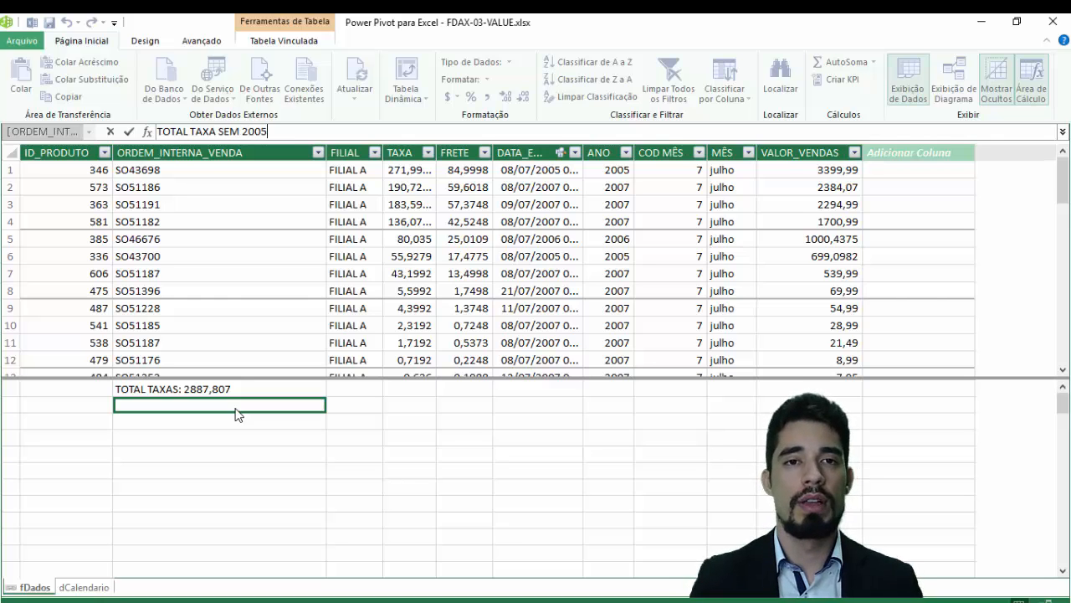
text(:=)
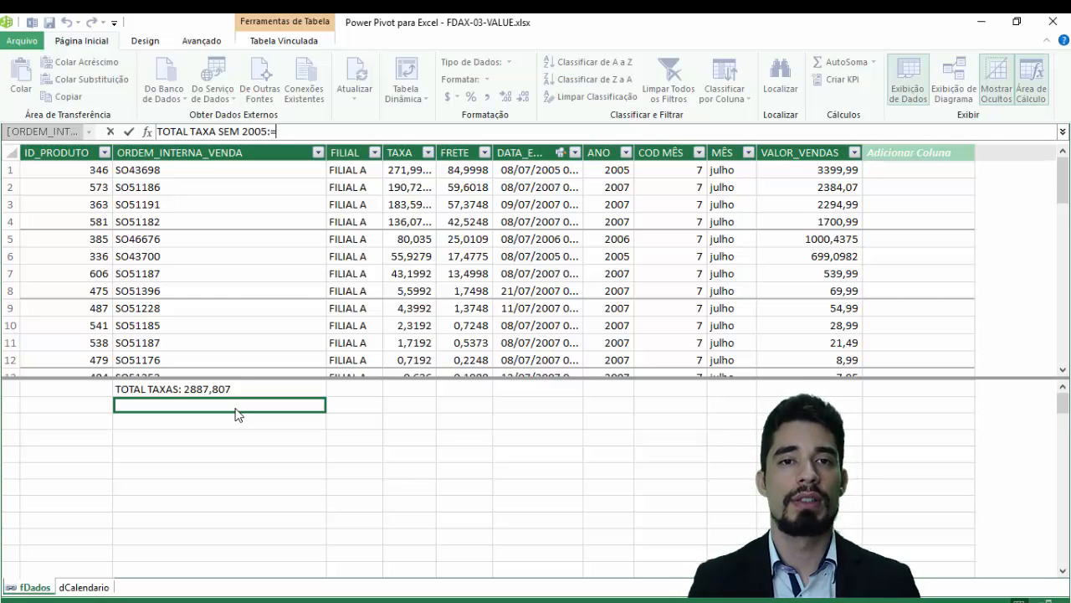
Begin the measure's formula with an IF function whose logical test is dCalendario[Ano]=2005
text(IF)
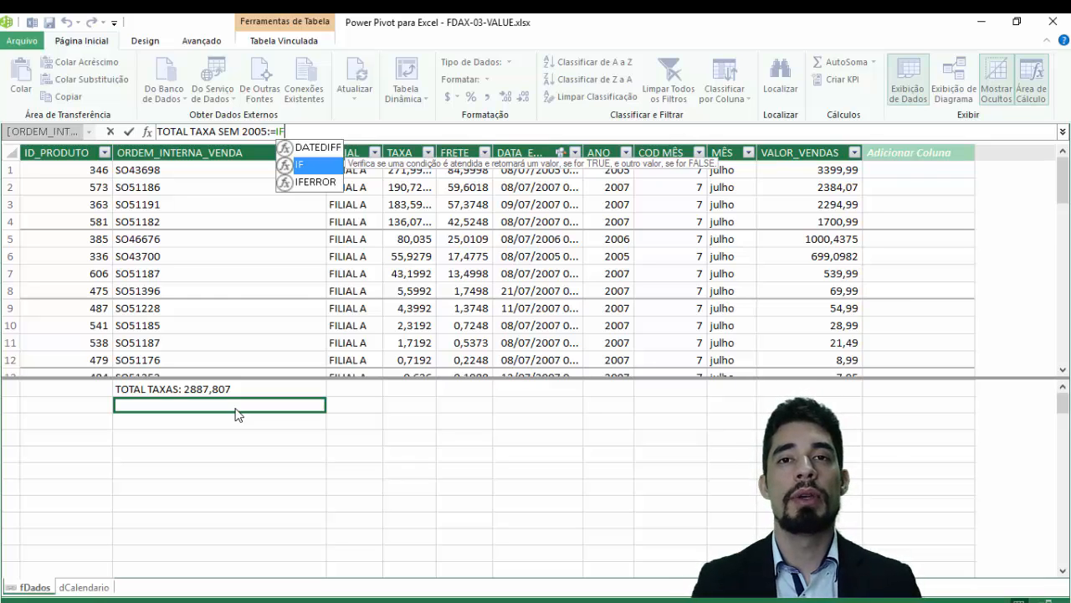
text(()
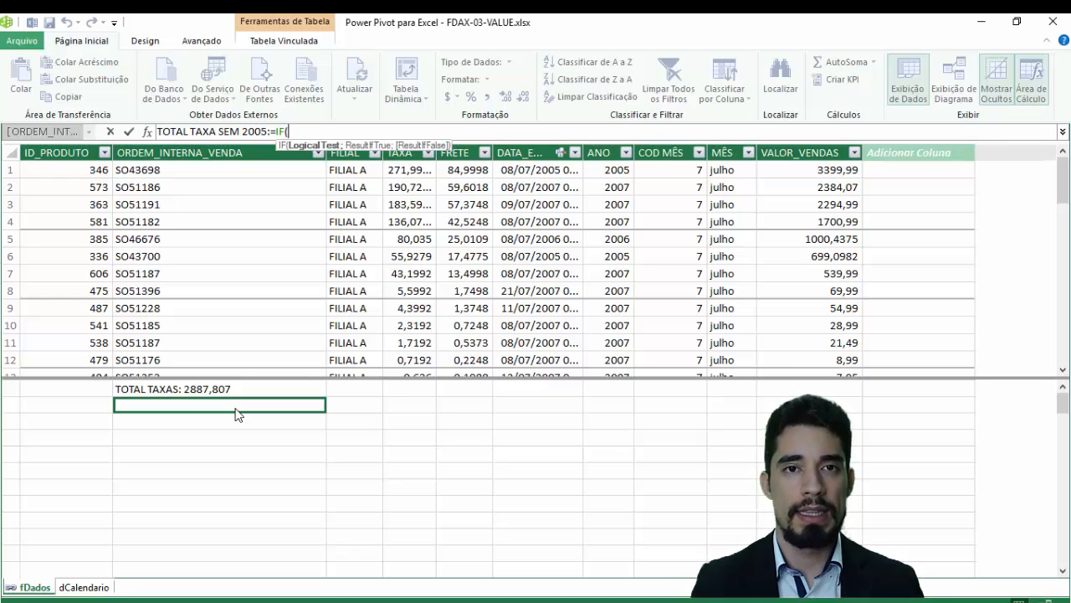
text(DCA)
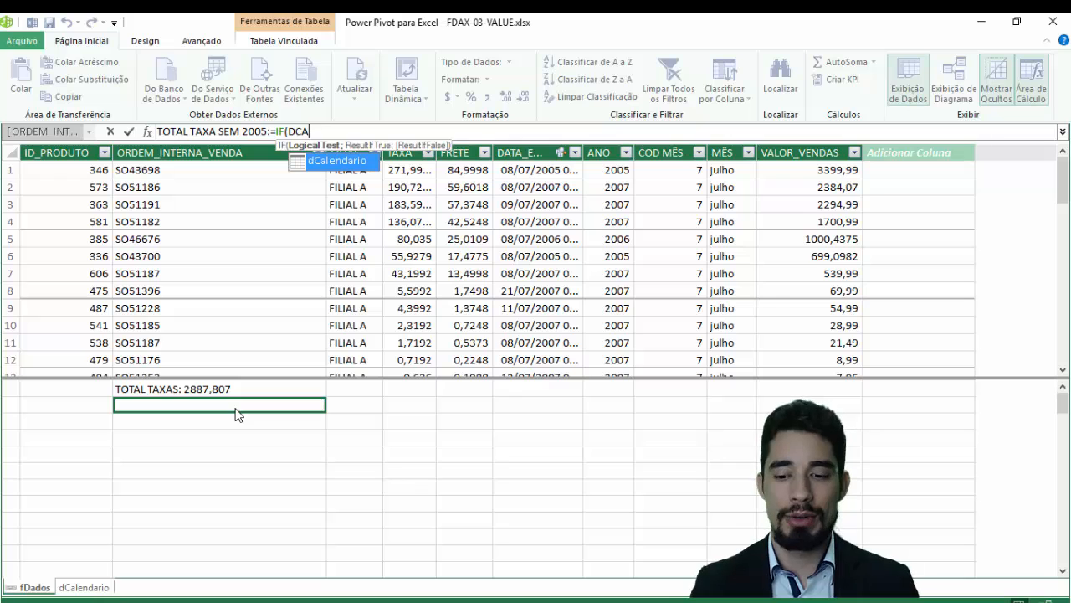
key(Tab)
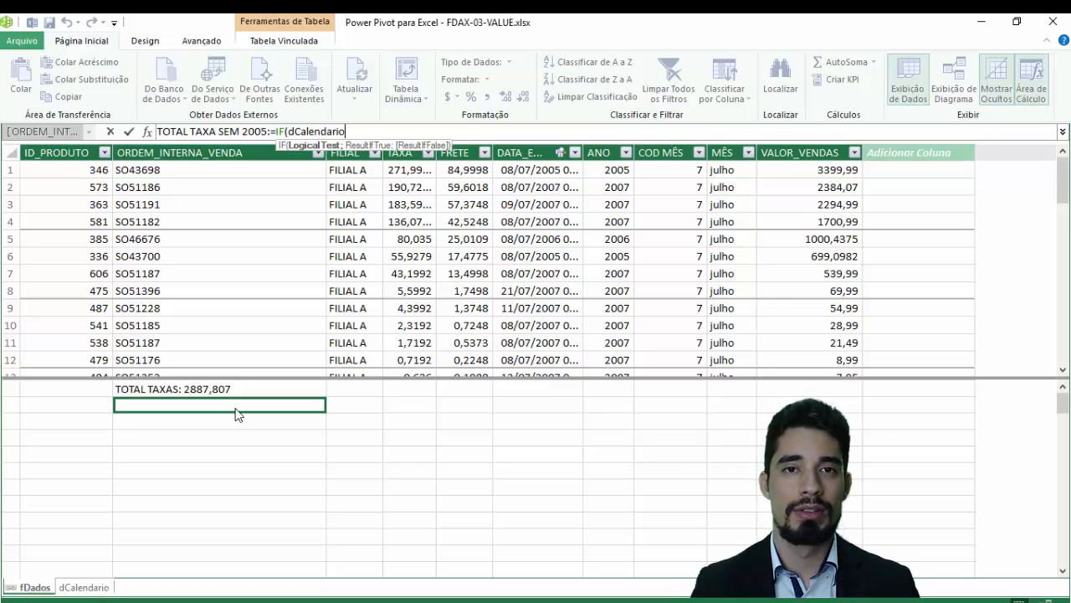
text([)
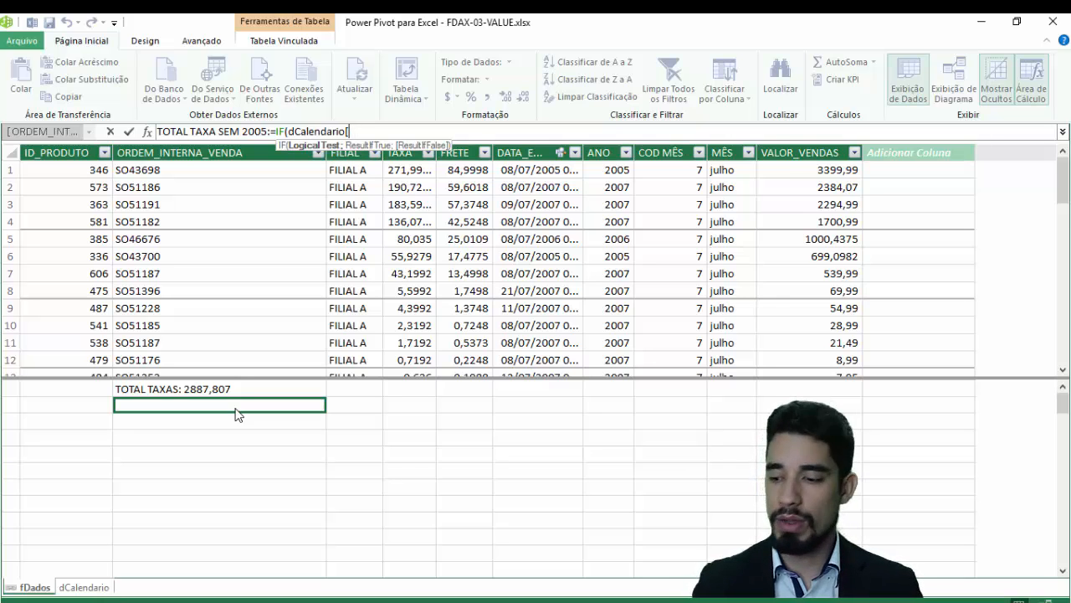
text(Ano]=)
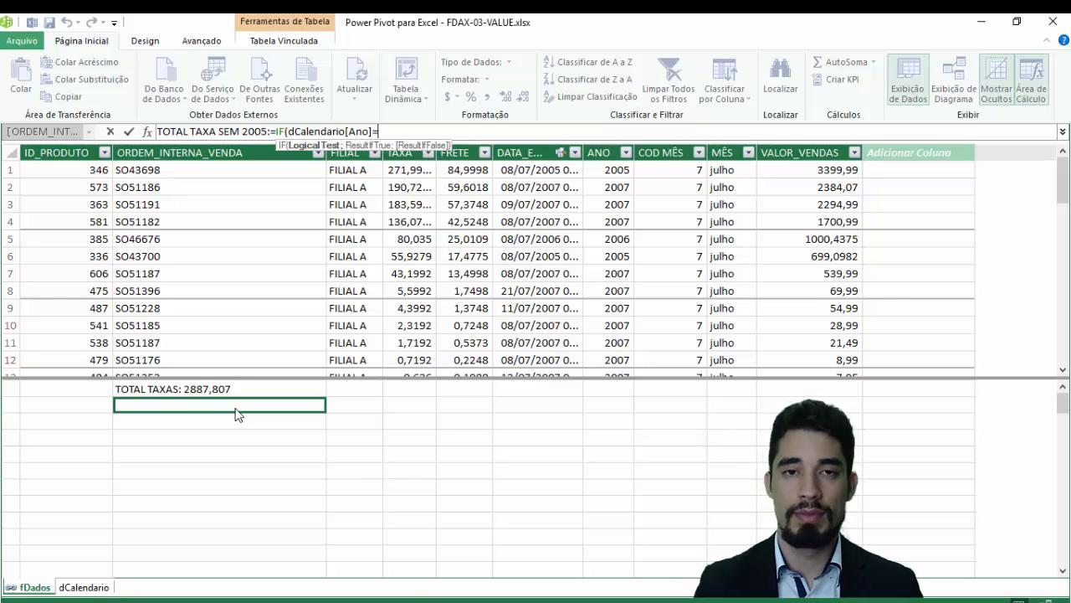
text(2005;)
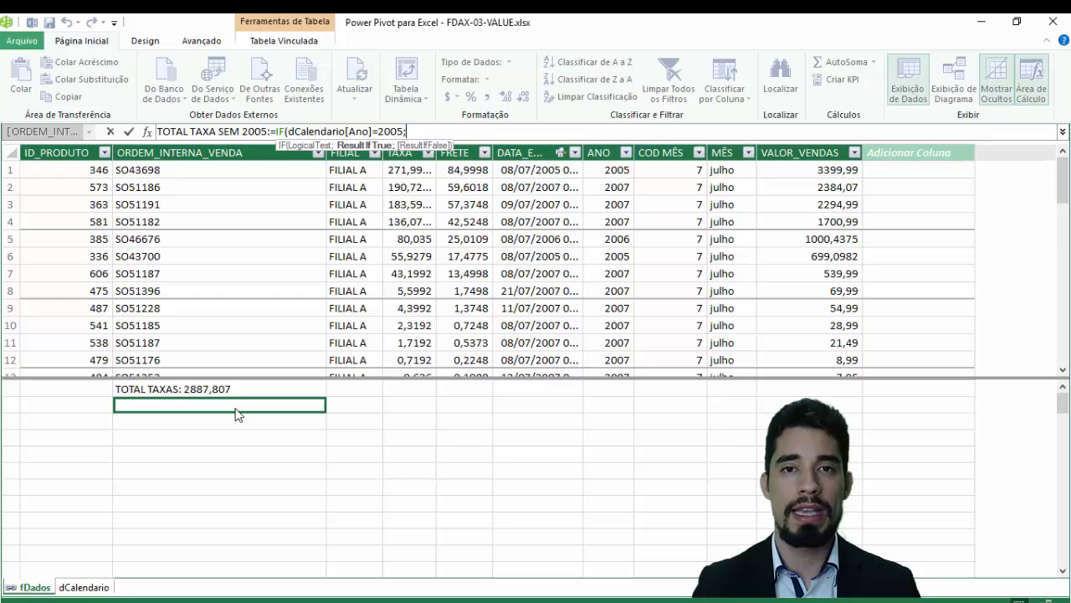
Complete the IF with BLANK() as the true result and [TOTAL TAXAS] as the false result, and commit the measure
text(BLANK())
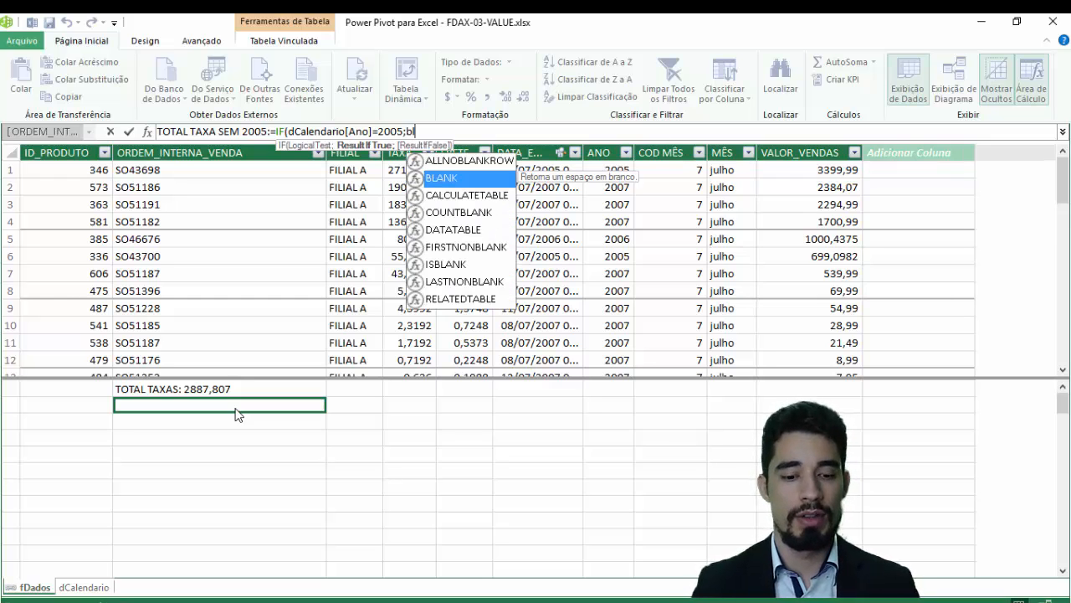
text(;[TOTAL TAXAS)
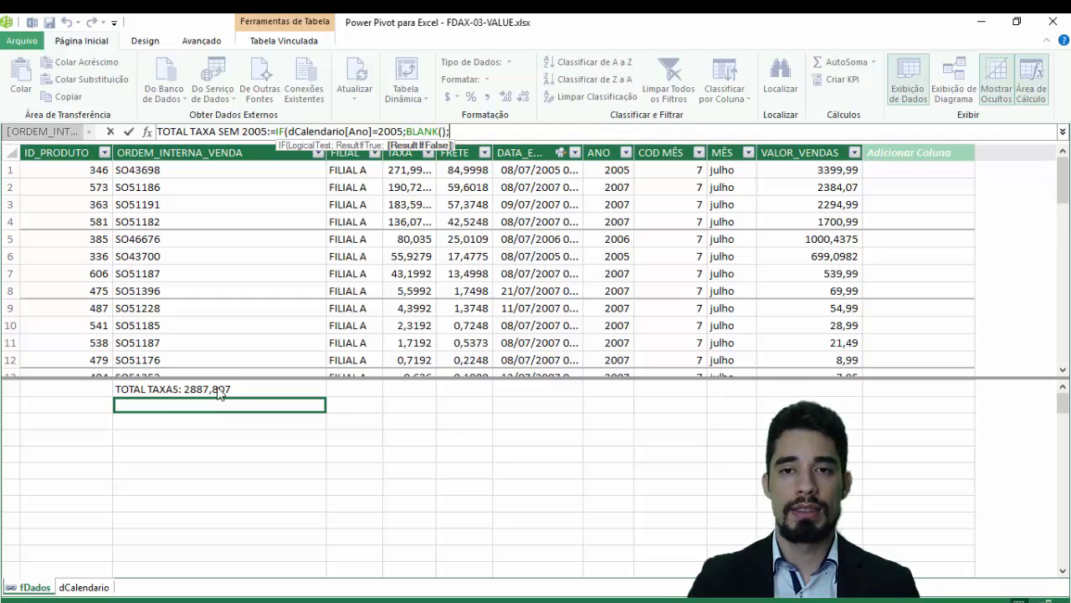
click(219, 390)
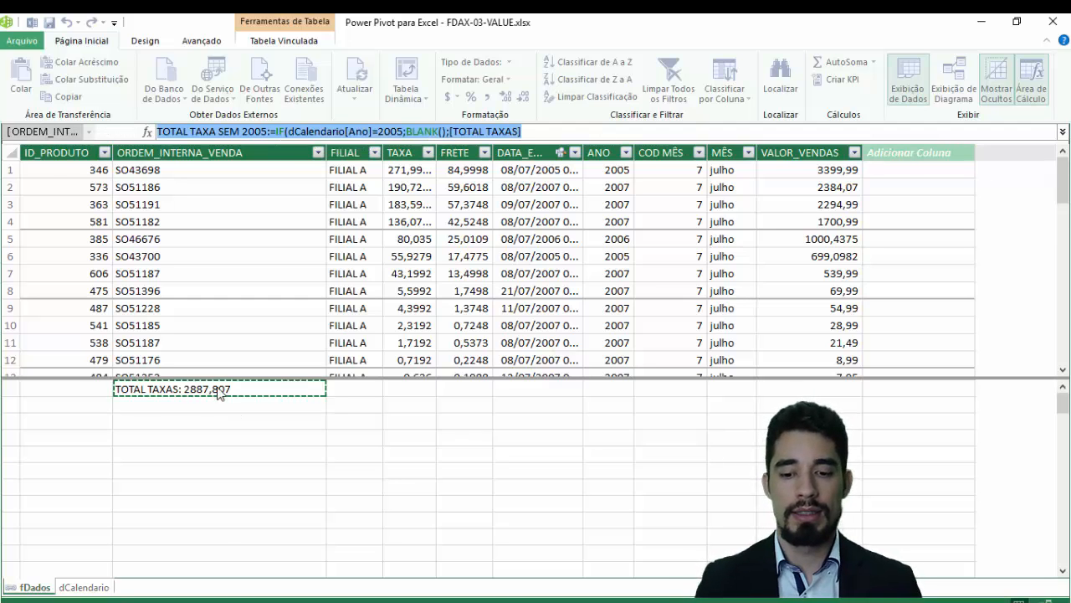
click(536, 131)
text())
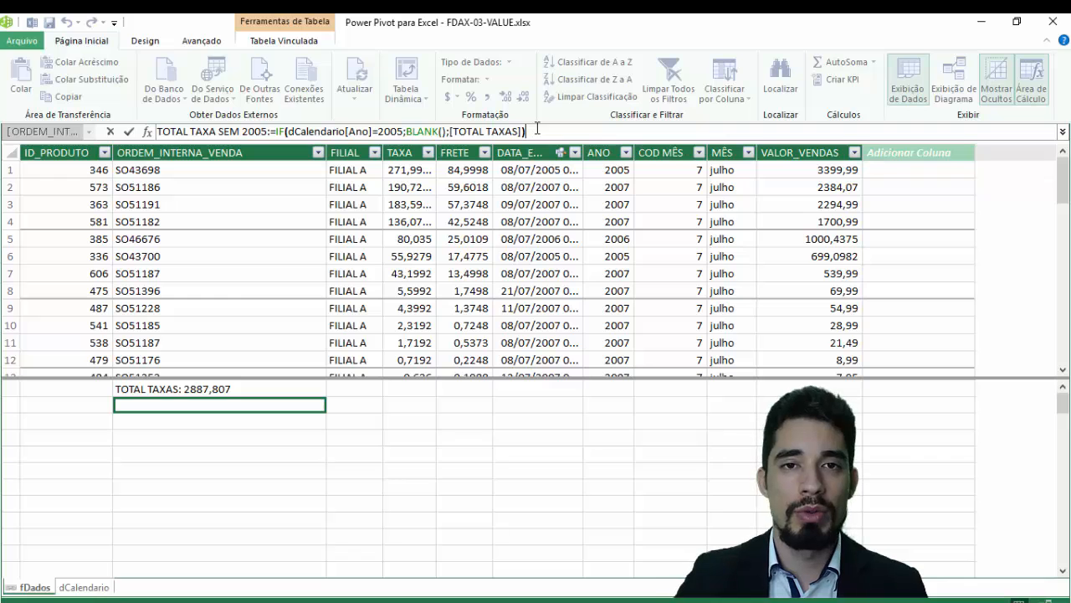
click(382, 133)
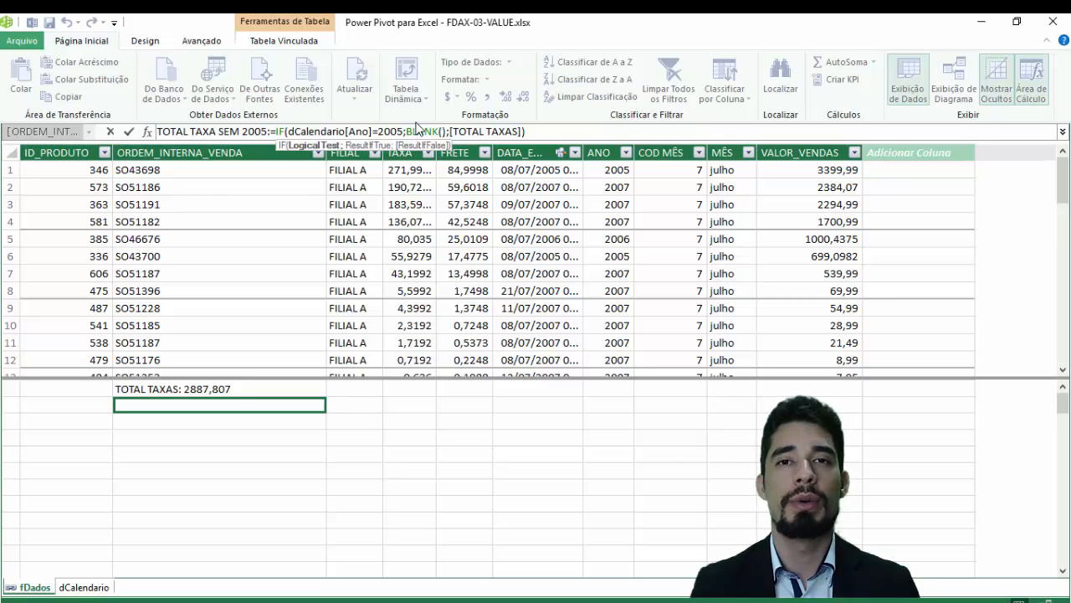
key(Return)
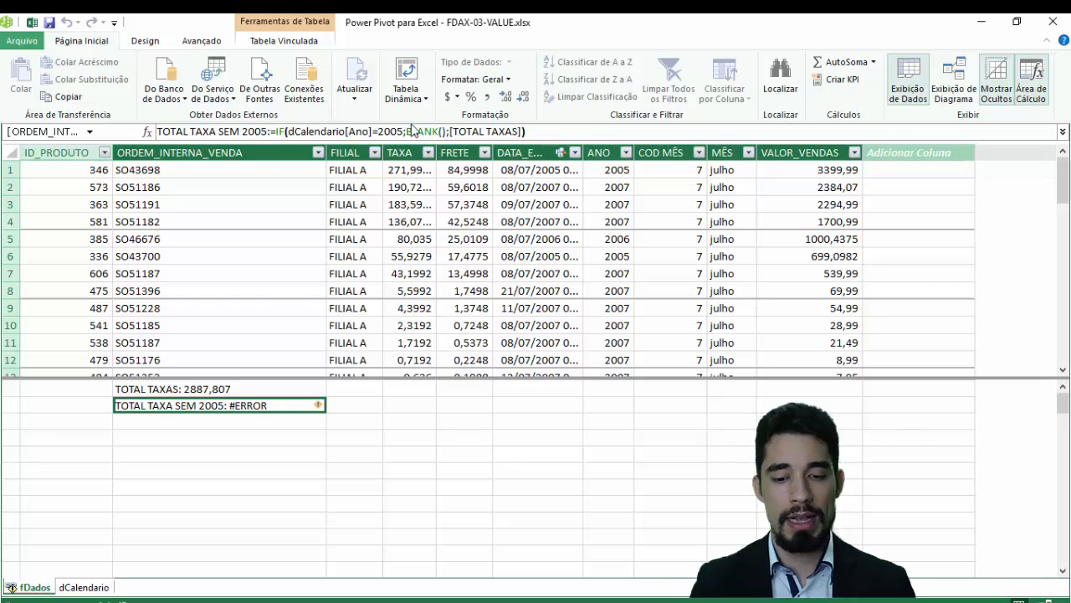
Wrap dCalendario[Ano] in the VALUES function within the IF test of the TOTAL TAXA SEM 2005 measure
click(288, 132)
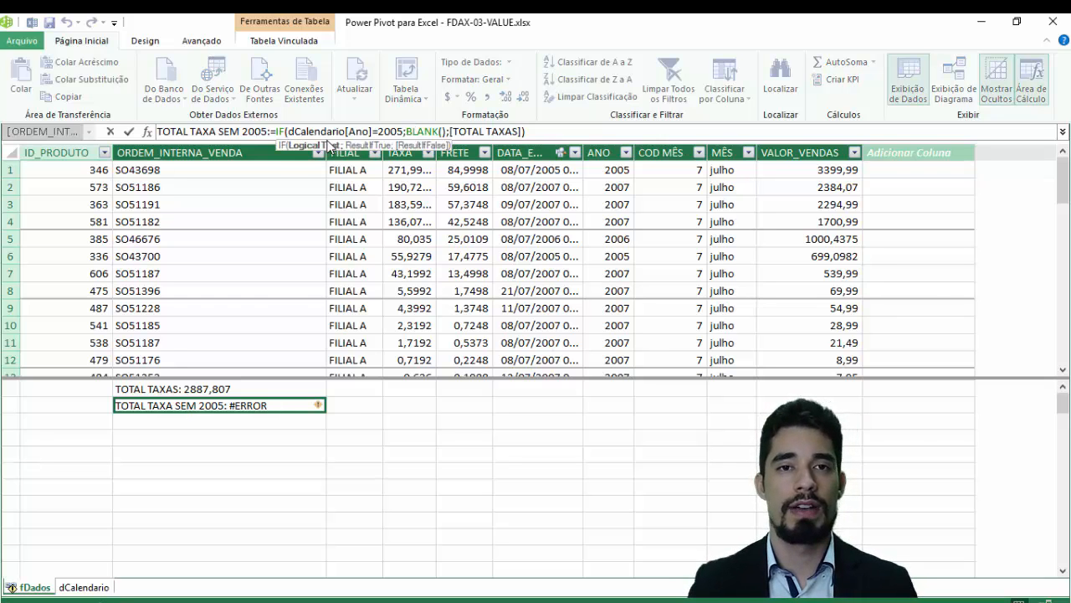
text(valu)
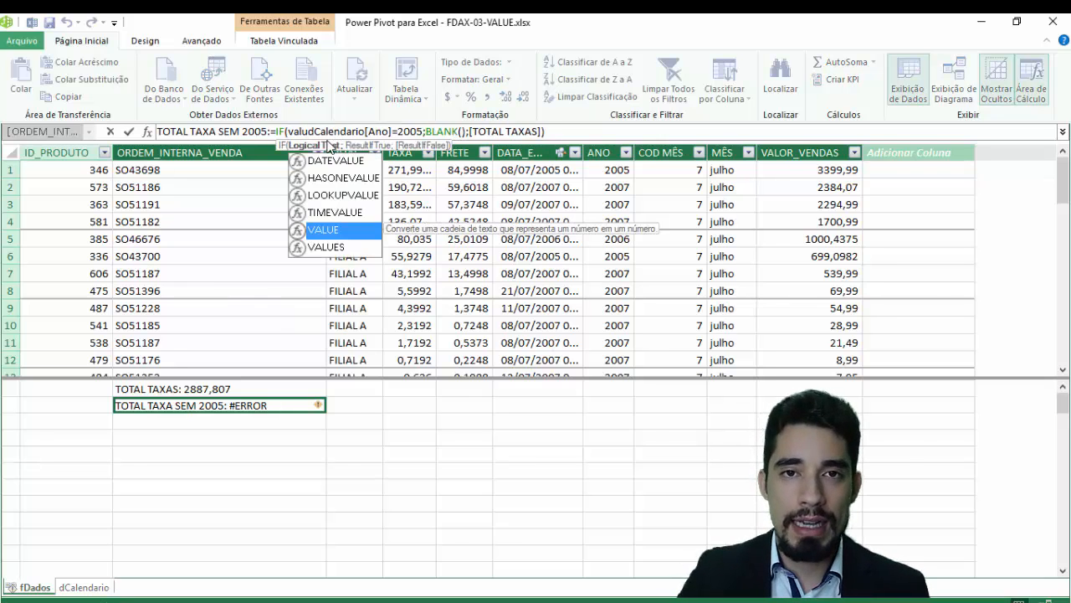
key(Down)
key(Tab)
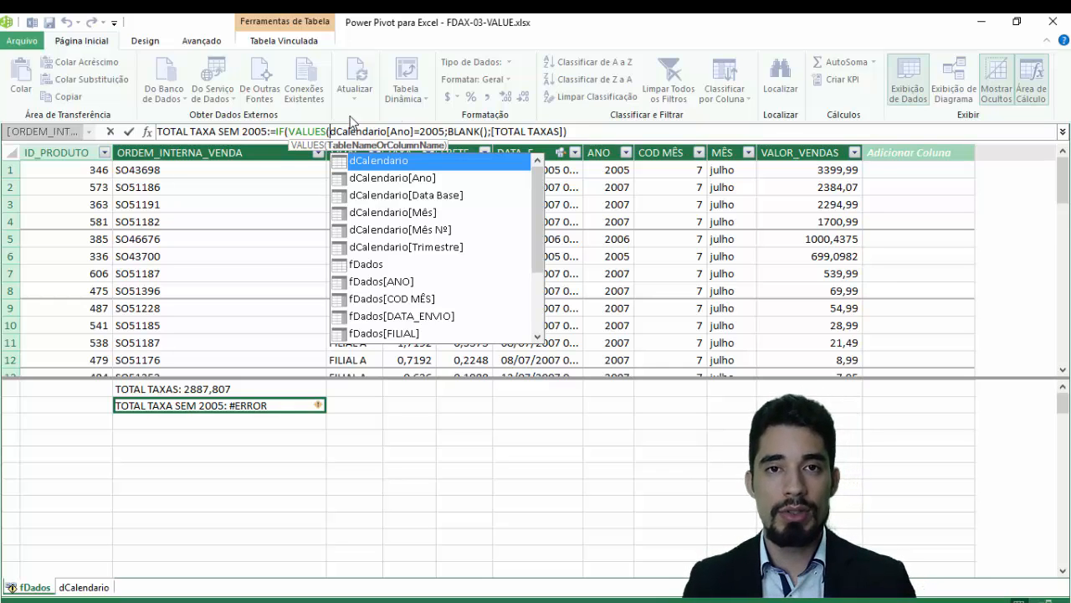
click(418, 126)
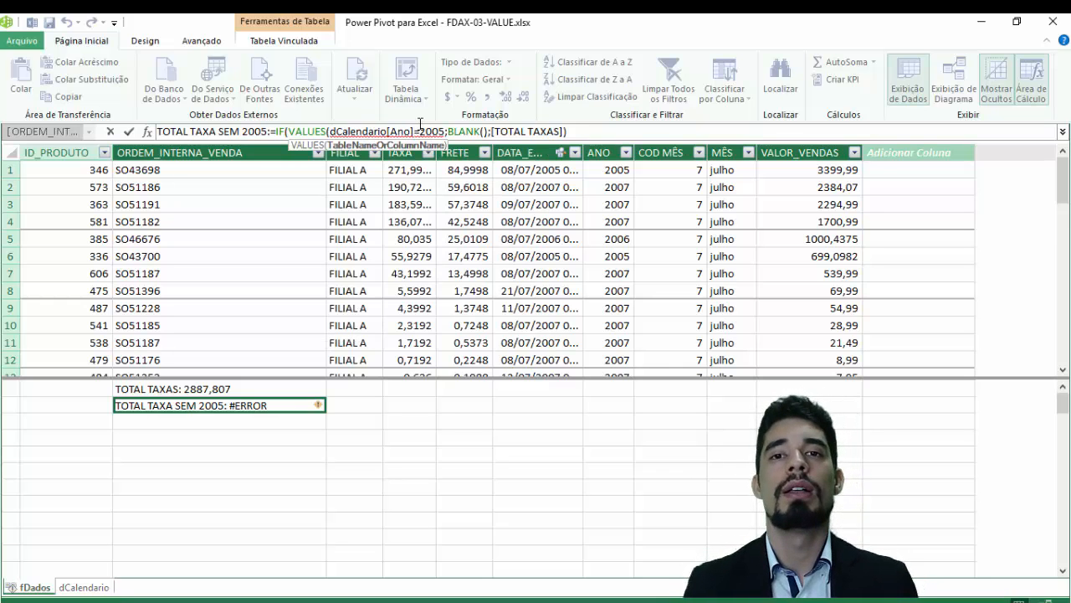
text())
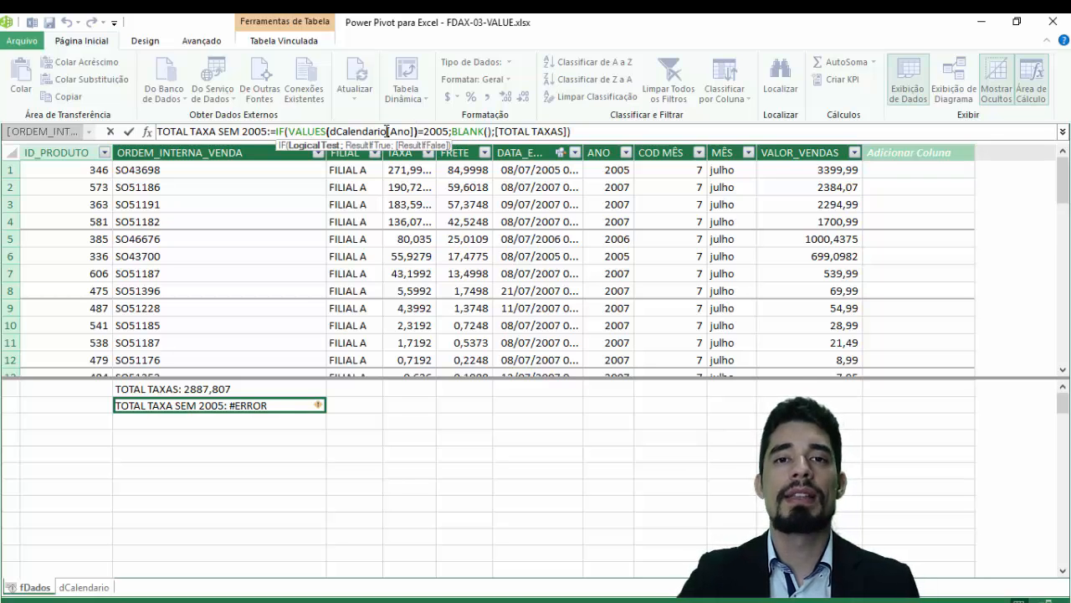
Compare the formula's 2005 test with the Ano cell of the FILIAL A Total row in the Excel pivot table
drag(424, 132, 449, 132)
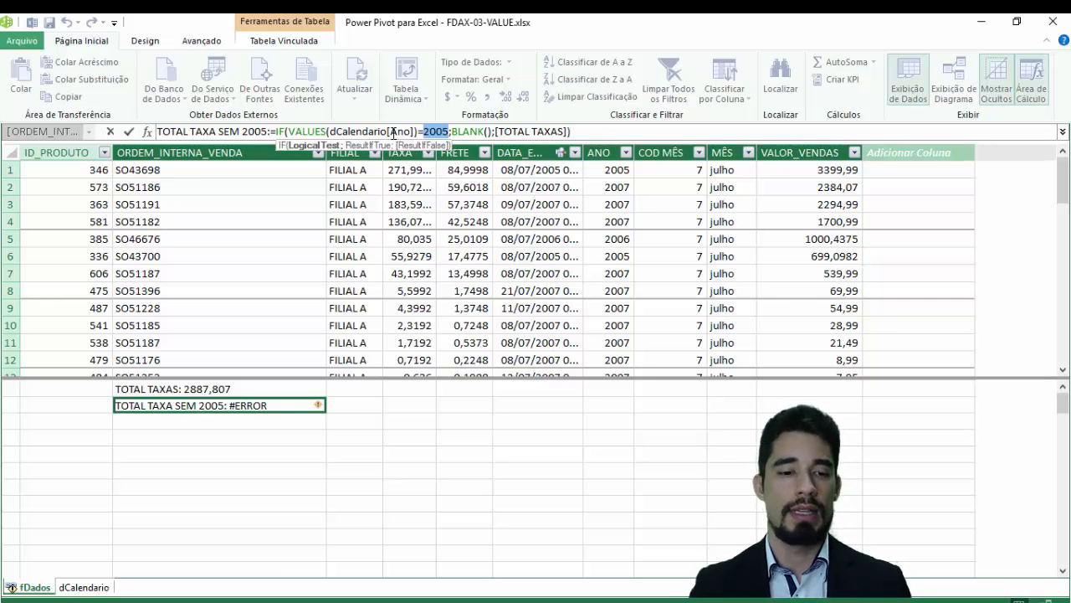
key(alt+Tab)
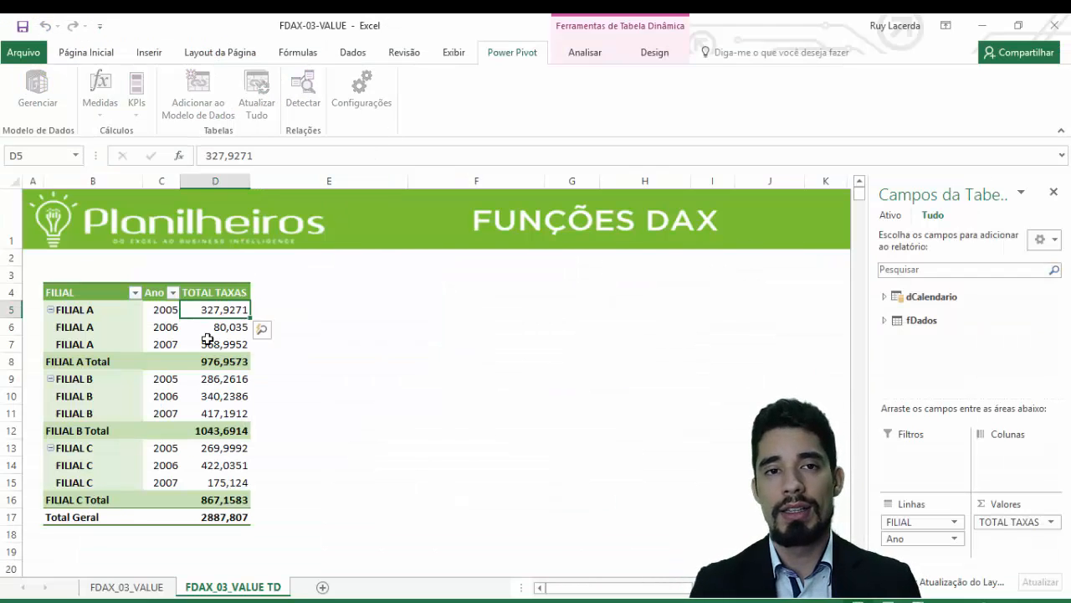
click(179, 362)
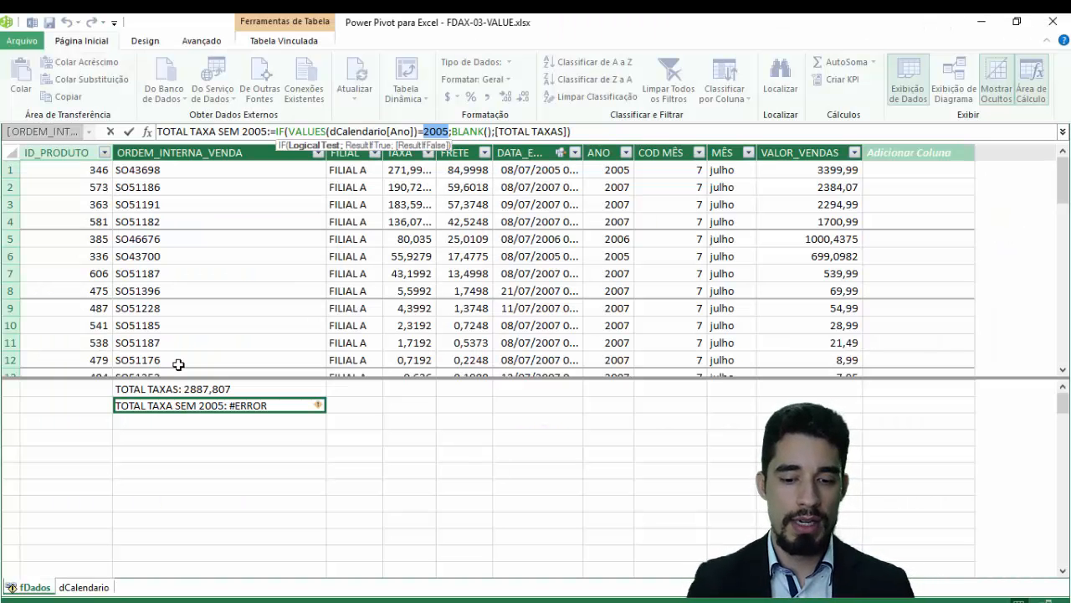
Cut the whole IF expression from the Power Pivot measure's formula, keeping only the measure name and the := sign
click(277, 132)
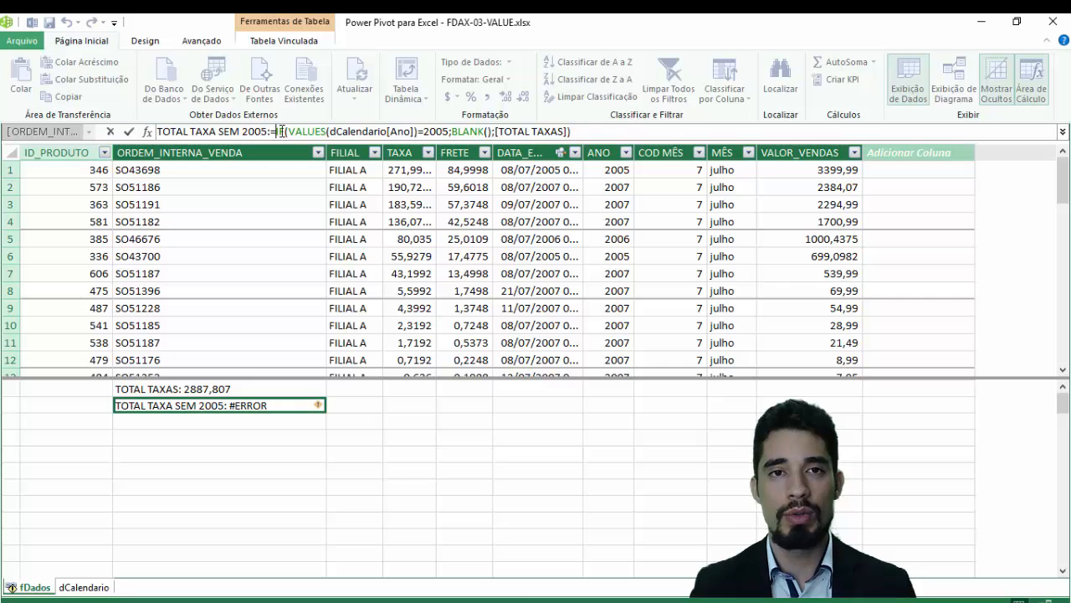
key(shift+Right)
key(shift+Right)
key(shift+Right)
key(shift+Right)
key(shift+Right)
key(shift+Right)
key(shift+Right)
key(shift+Right)
key(shift+Right)
key(shift+Right)
key(shift+Right)
key(shift+Right)
key(shift+Right)
key(shift+Right)
key(shift+Right)
key(shift+Right)
key(shift+Right)
key(shift+Right)
key(shift+Right)
key(shift+Right)
key(shift+Right)
key(shift+Right)
key(shift+Right)
key(shift+Right)
key(shift+Right)
key(shift+Right)
key(shift+Right)
key(shift+Right)
key(shift+Right)
key(shift+Right)
key(shift+Right)
key(shift+Right)
key(shift+Right)
key(shift+Right)
key(shift+Right)
key(shift+Right)
key(shift+Right)
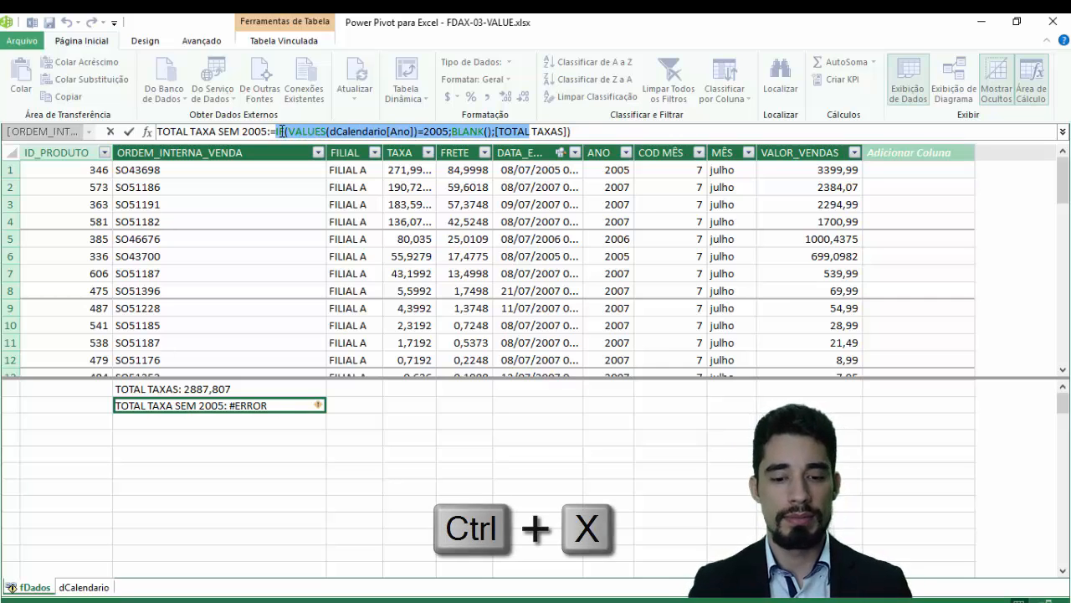
key(ctrl+x)
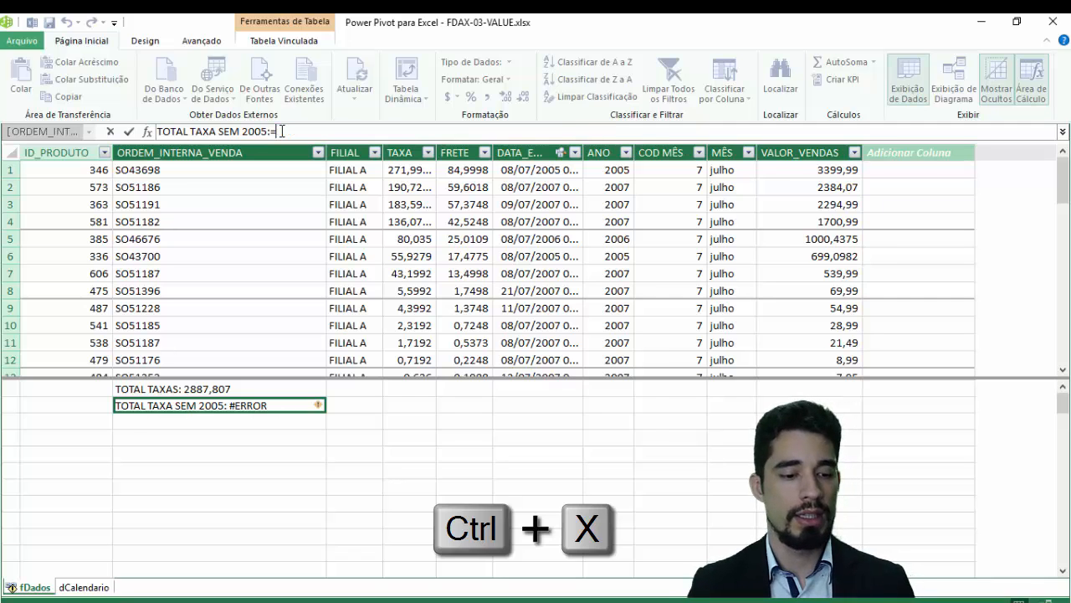
Start a new outer IF in the formula, with VALUES(dCalendario[Ano]) as the beginning of its logical test
text(IF()
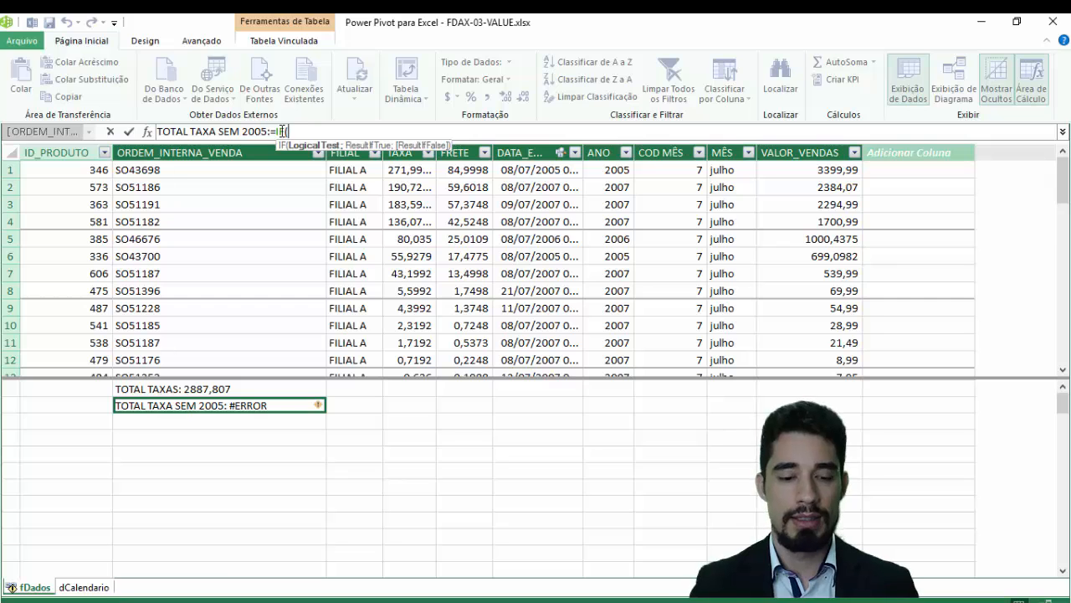
text(valu)
key(Down)
key(Tab)
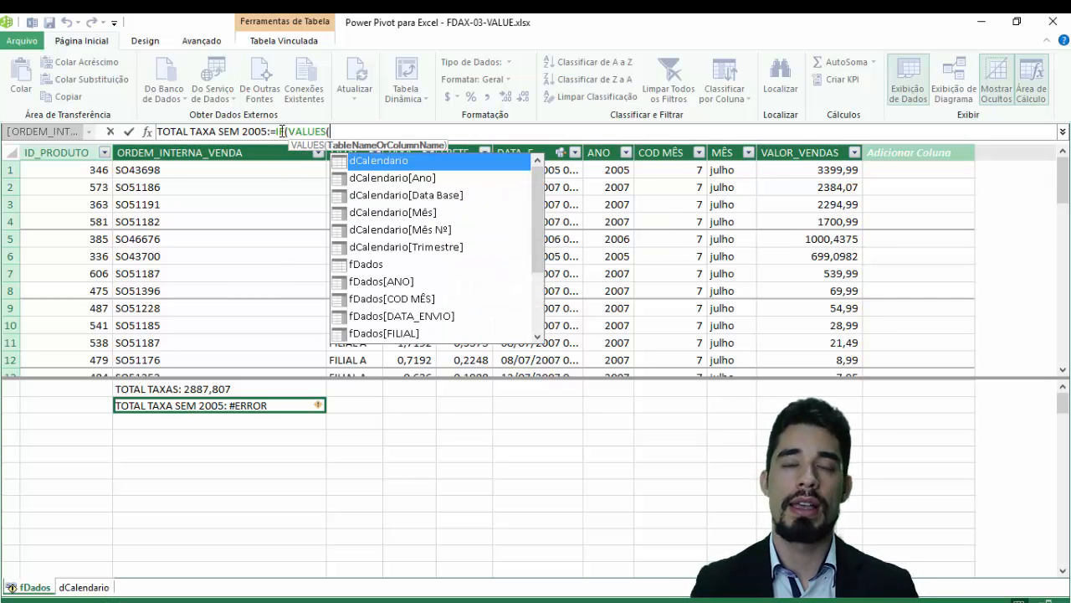
key(Down)
key(Tab)
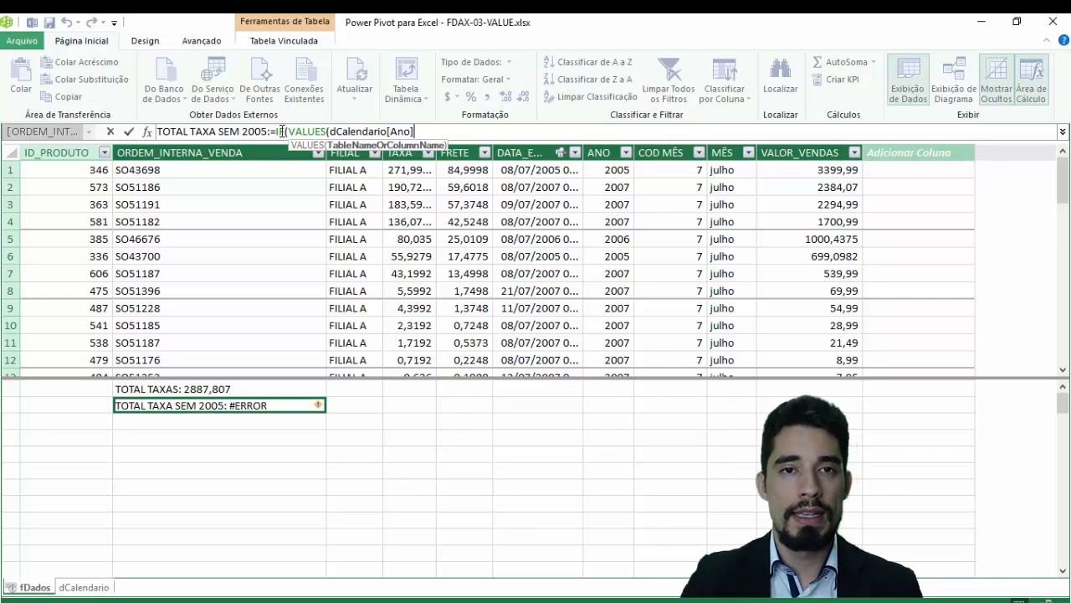
text())
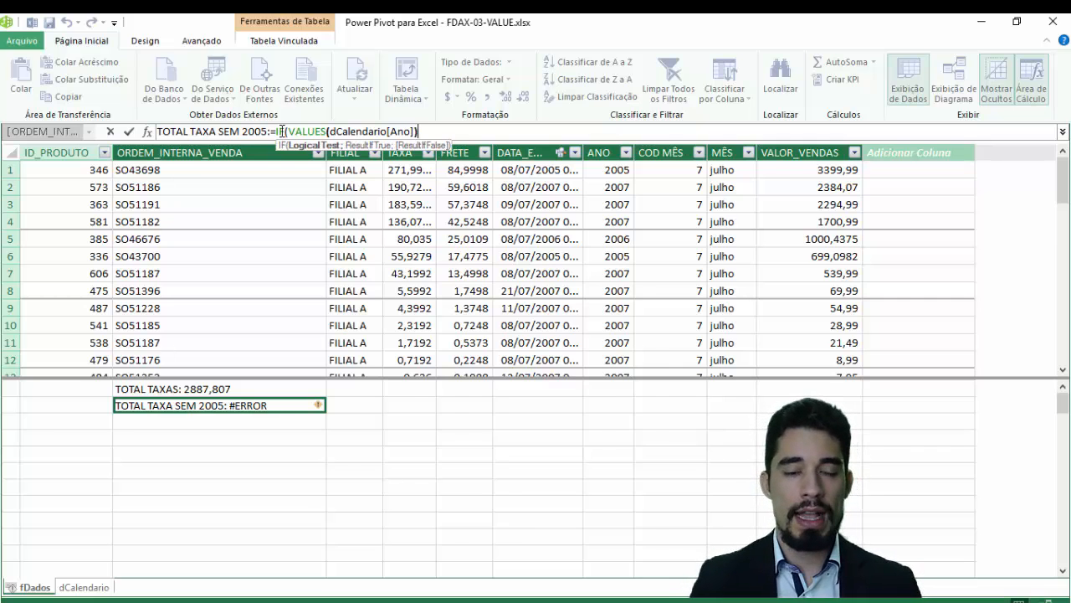
Wrap VALUES(dCalendario[Ano]) in COUNTROWS and complete the outer logical test with =1
click(287, 132)
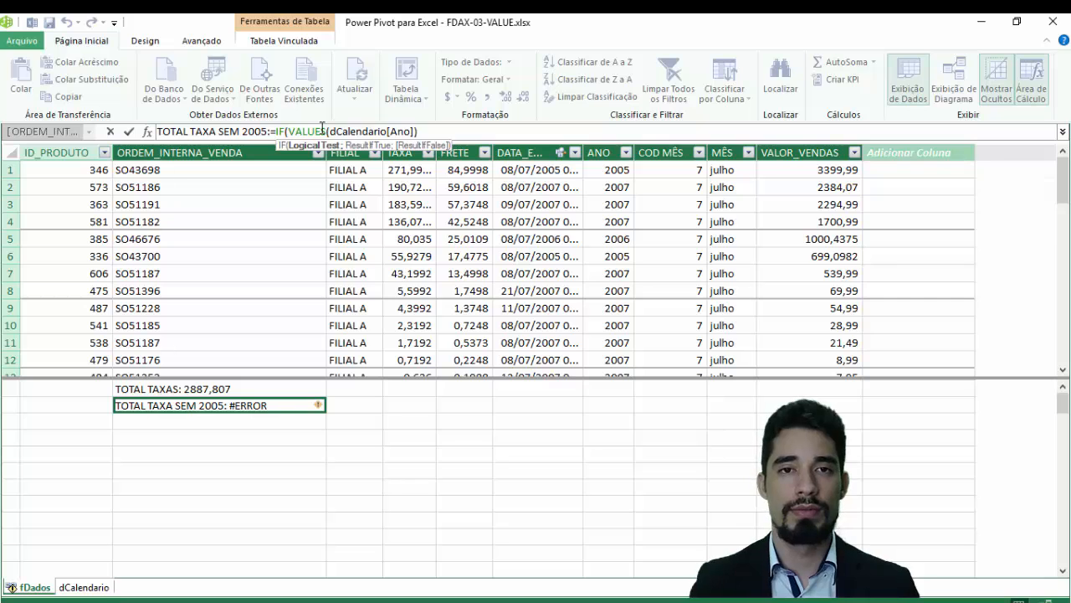
text(coun)
key(Down)
key(Down)
key(Down)
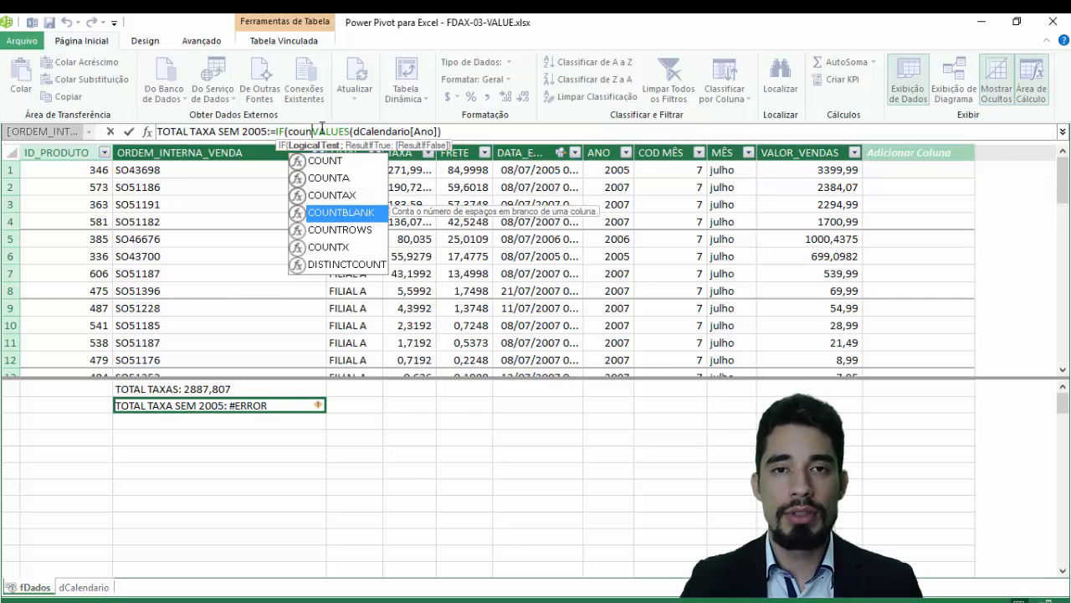
key(Down)
key(Tab)
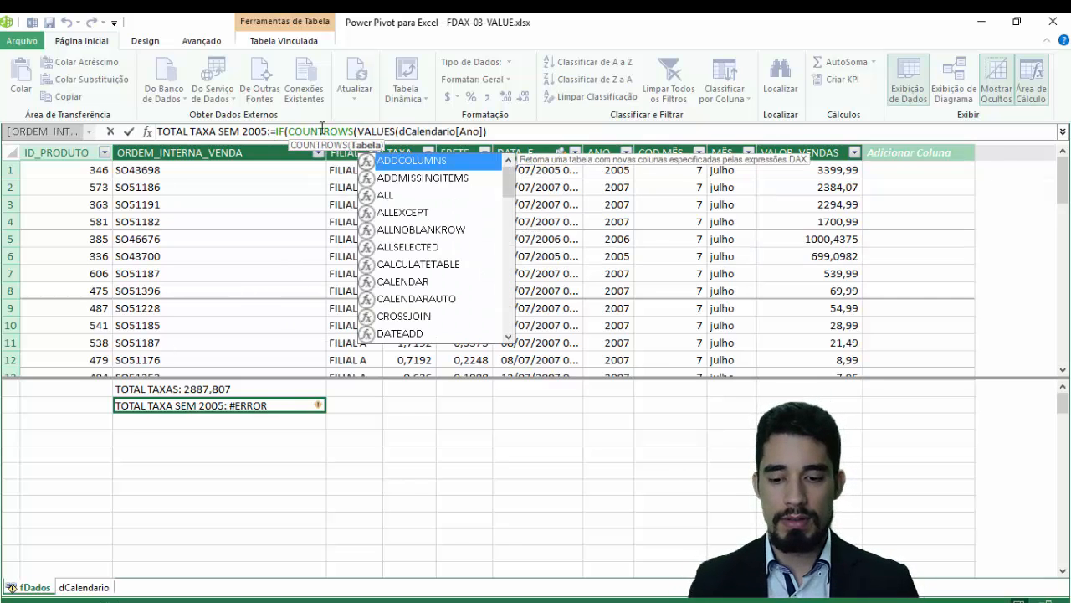
click(529, 128)
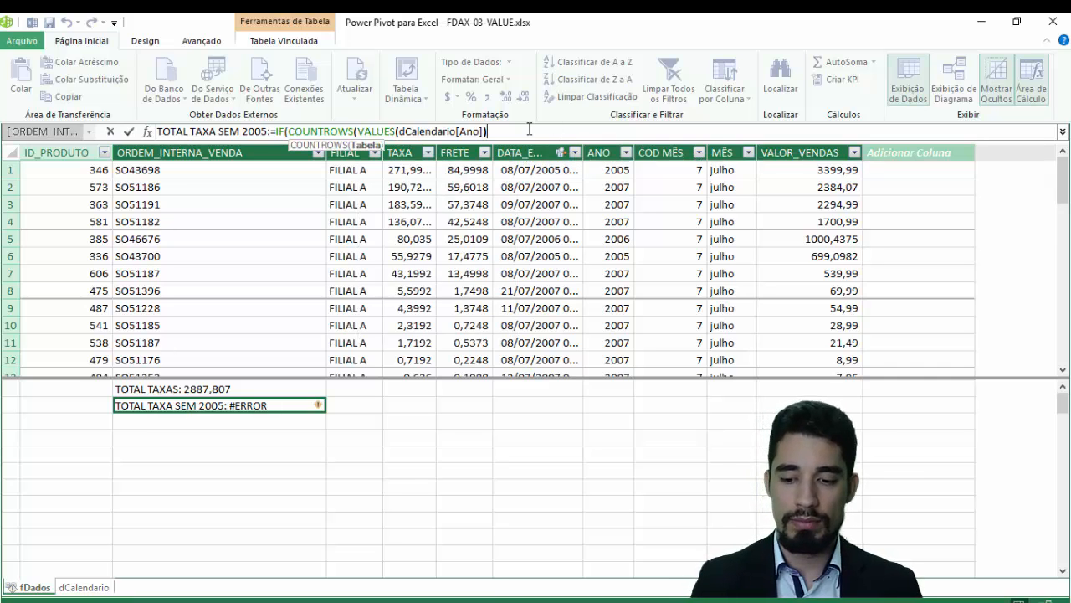
text())
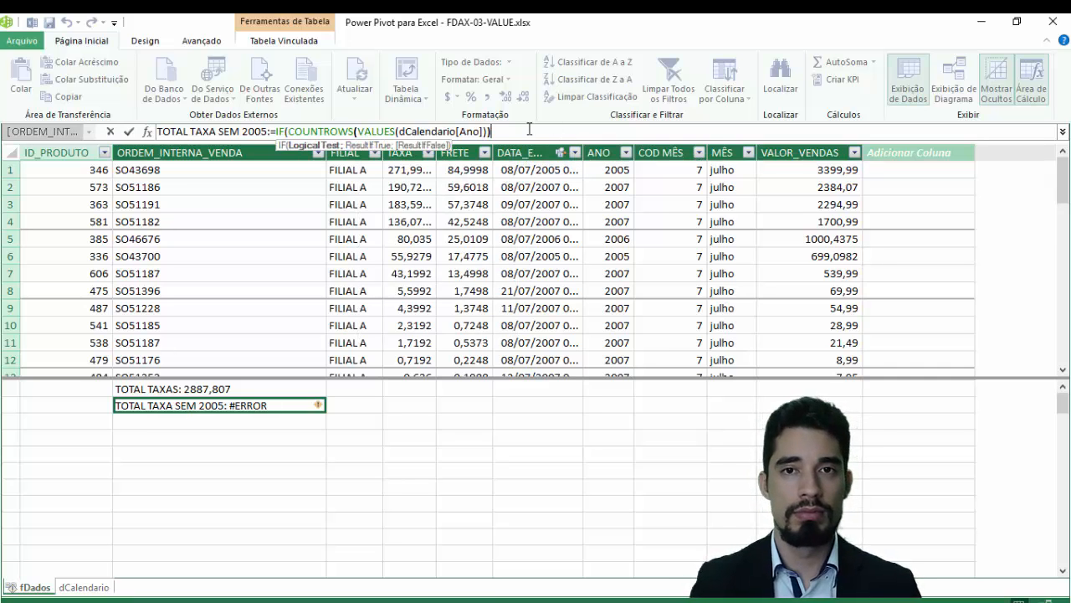
text(=1;)
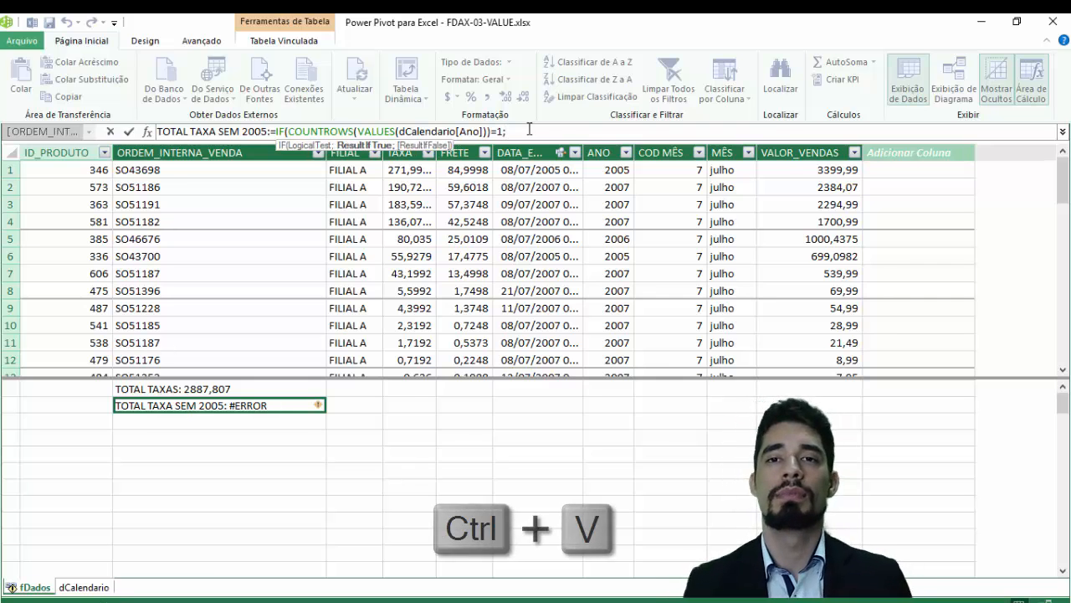
Paste the cut IF expression as the true result, use BLANK() as the false result, and commit the measure
key(ctrl+v)
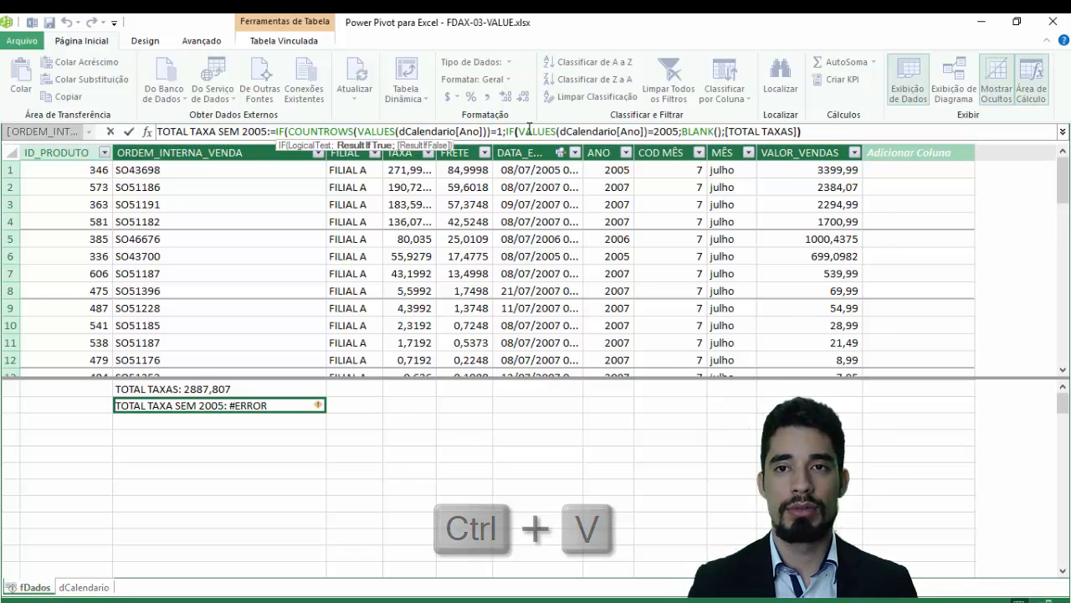
text(;)
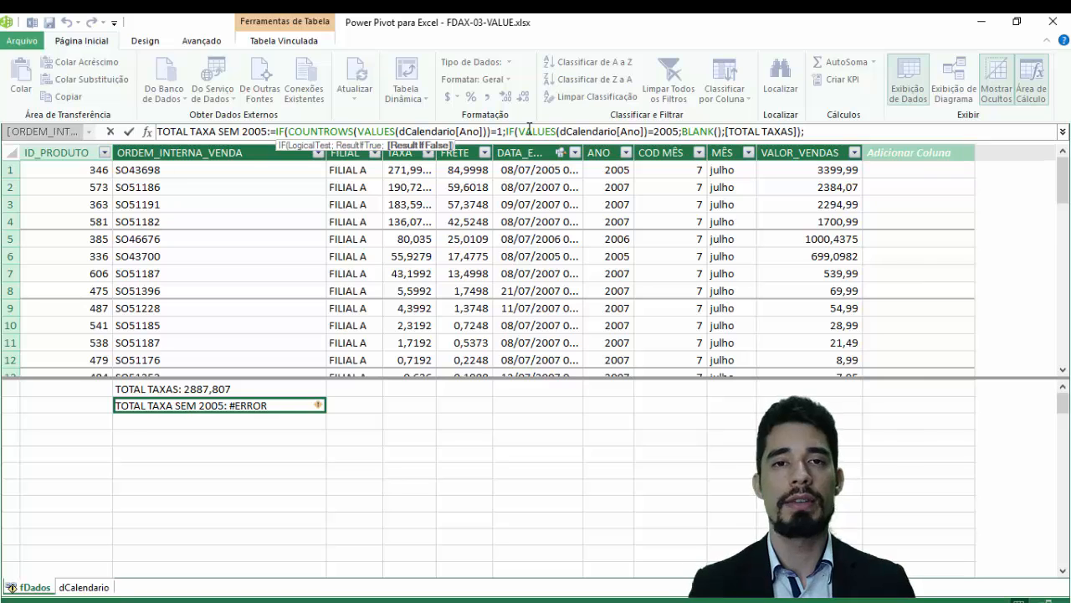
text(BLANK())
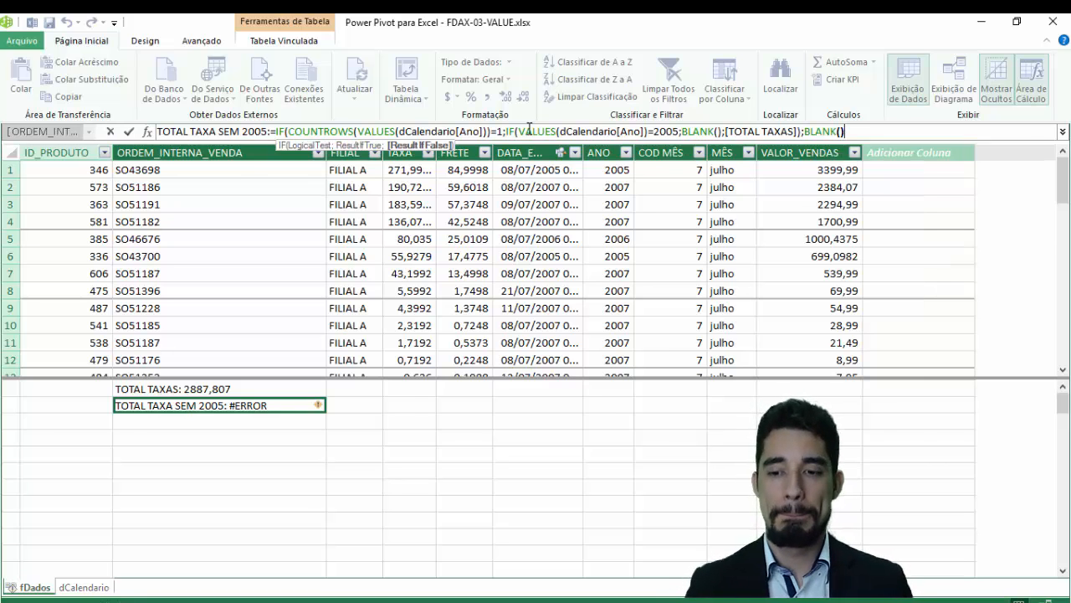
text())
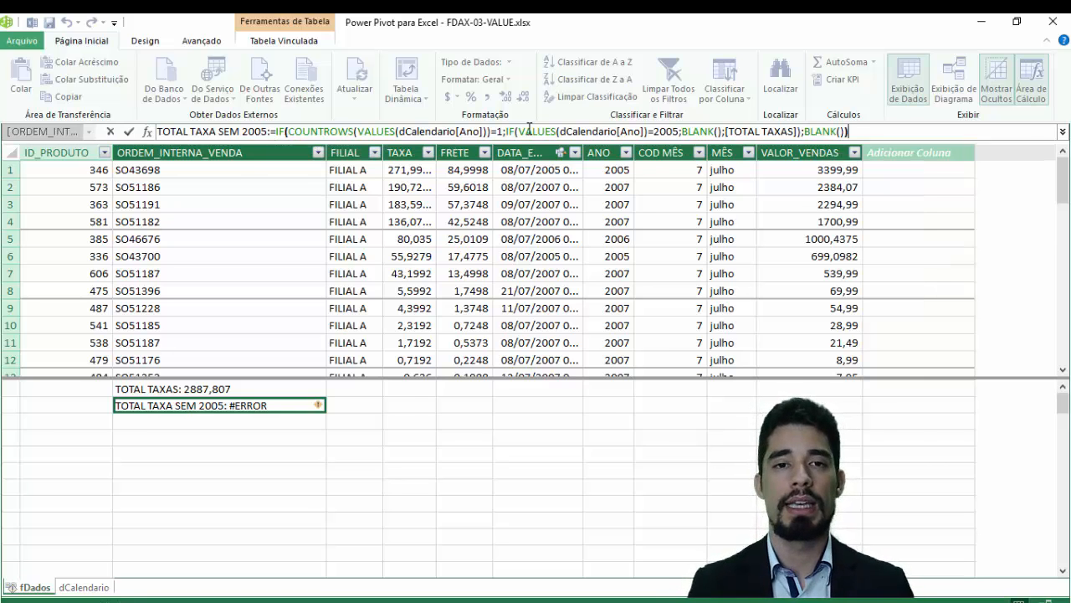
key(Return)
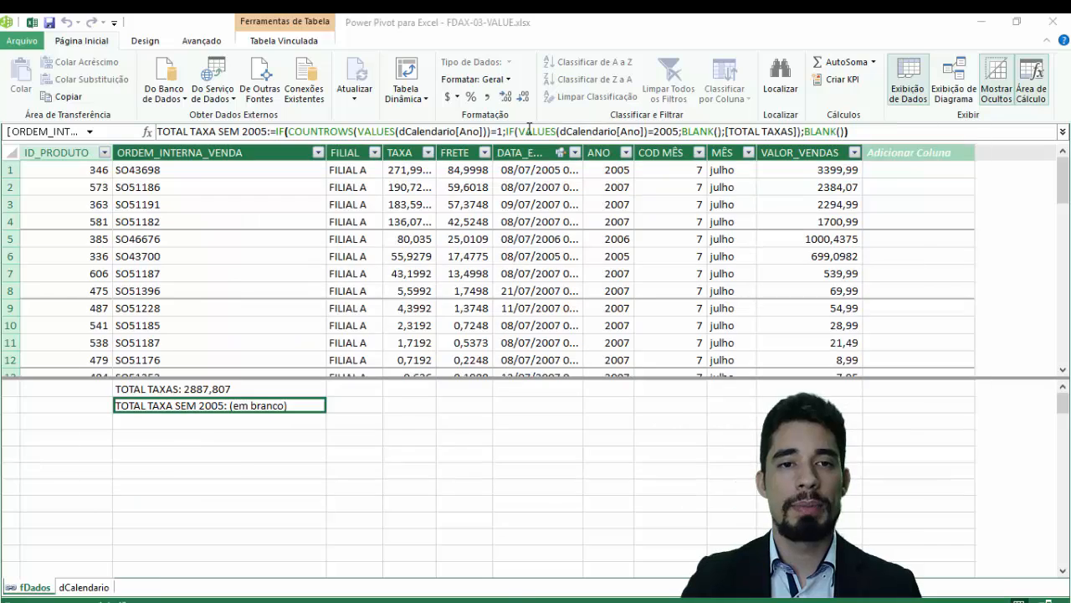
Switch to Excel and add the TOTAL TAXA SEM 2005 measure from fDados to the pivot table's values
key(alt+Tab)
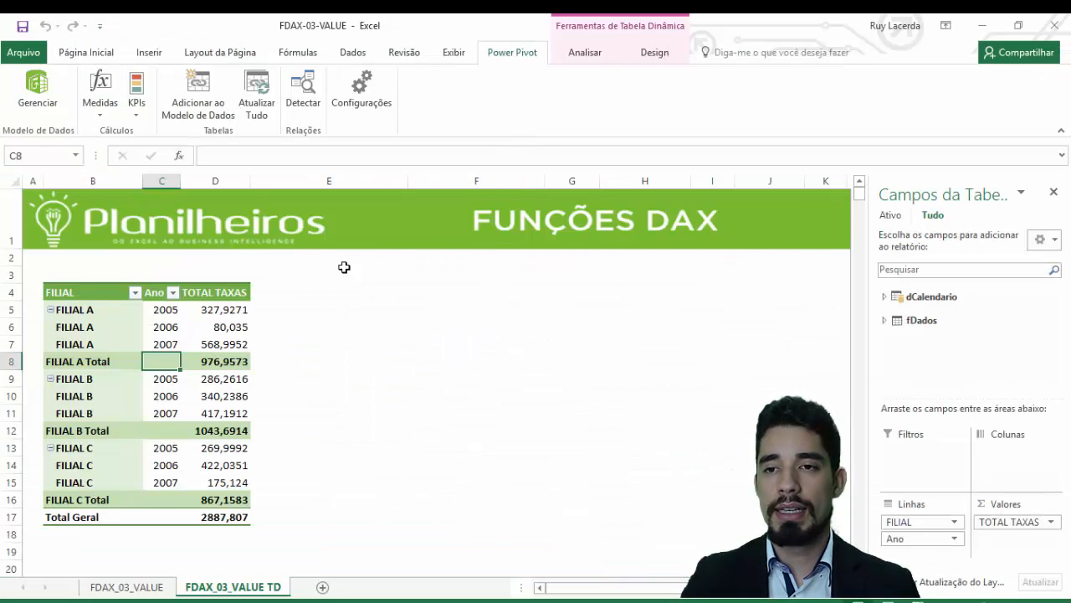
click(243, 345)
click(884, 321)
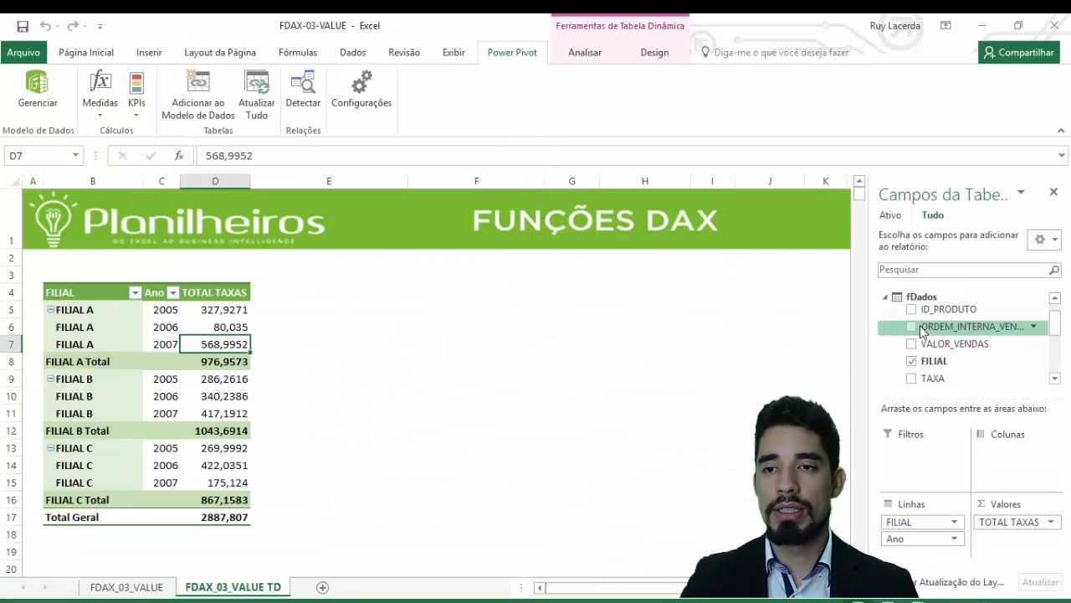
scroll(1021, 351, down, 3)
drag(952, 374, 1020, 557)
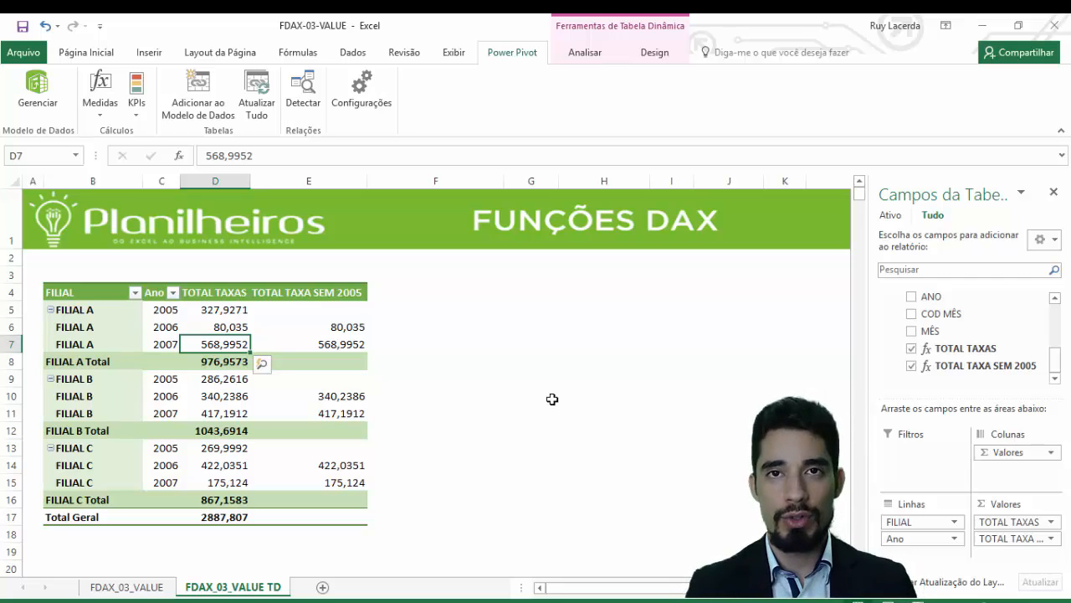
Examine the TOTAL TAXA SEM 2005 column for FILIAL A, comparing its year rows with the subtotal row and its Ano cell
click(350, 345)
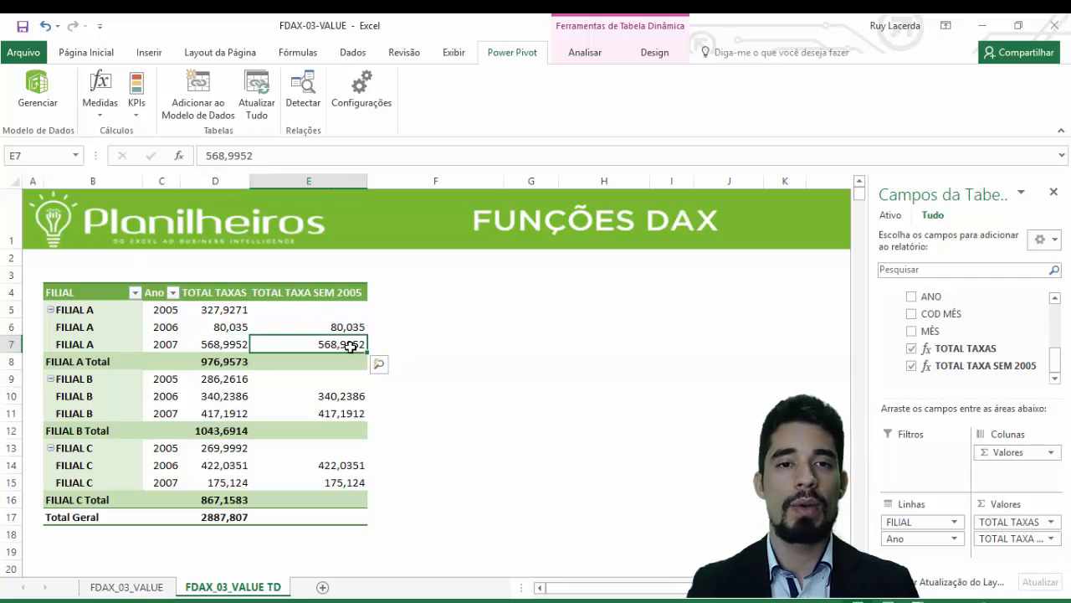
mouse_move(350, 345)
key(Up)
key(Up)
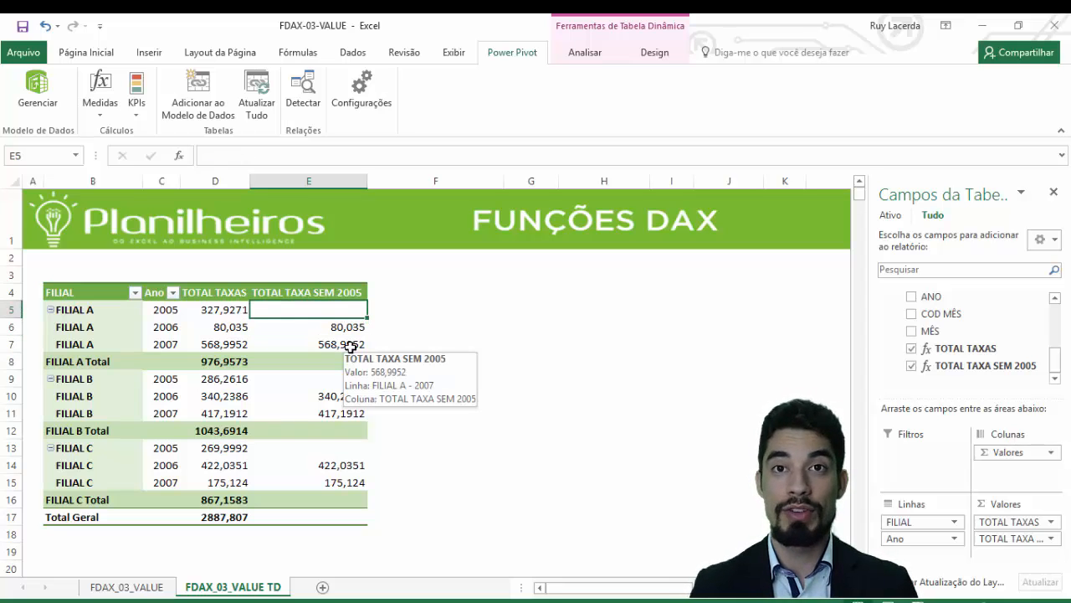
key(Down)
key(Down)
key(Down)
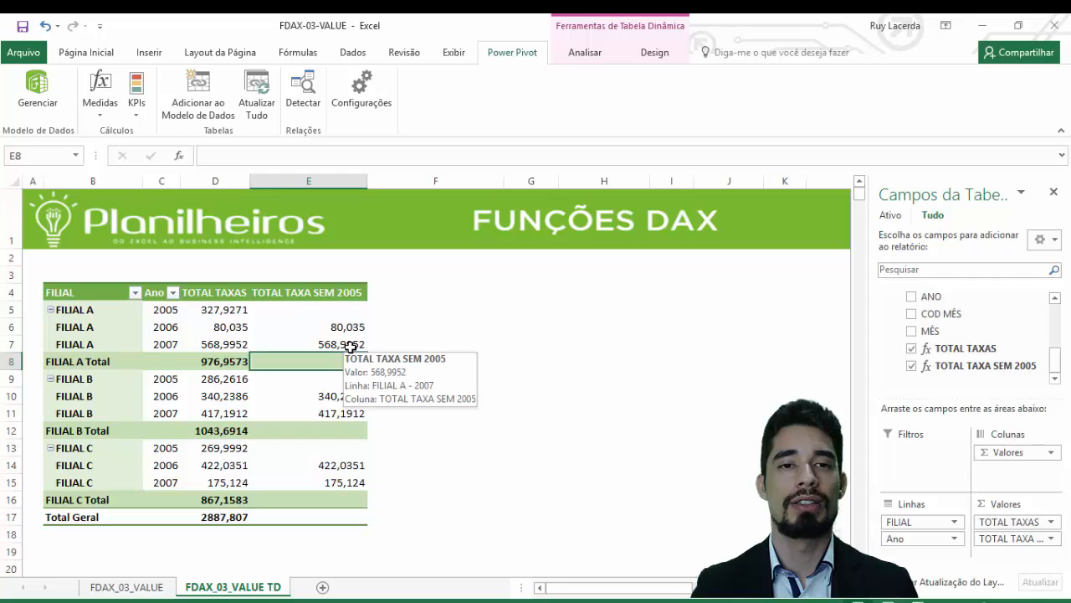
key(Up)
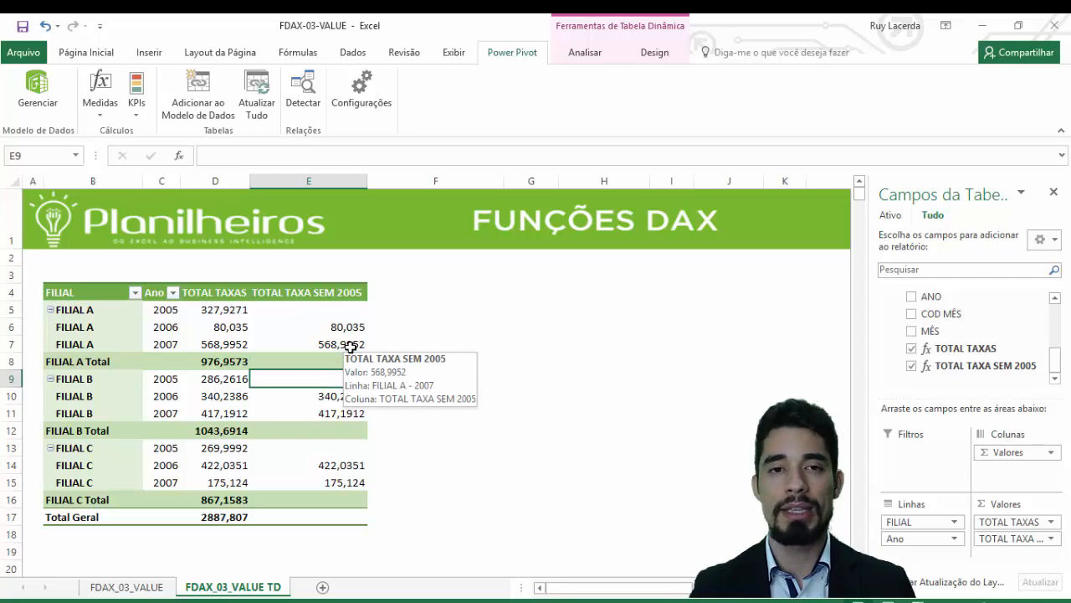
key(Left)
key(Left)
key(Down)
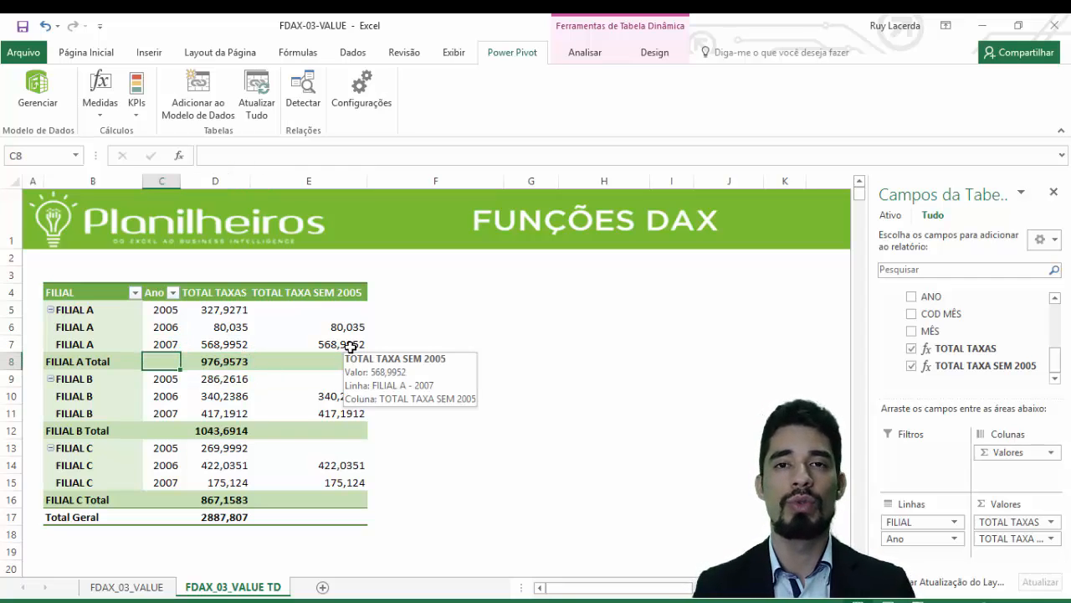
key(Right)
key(Right)
key(Right)
key(Left)
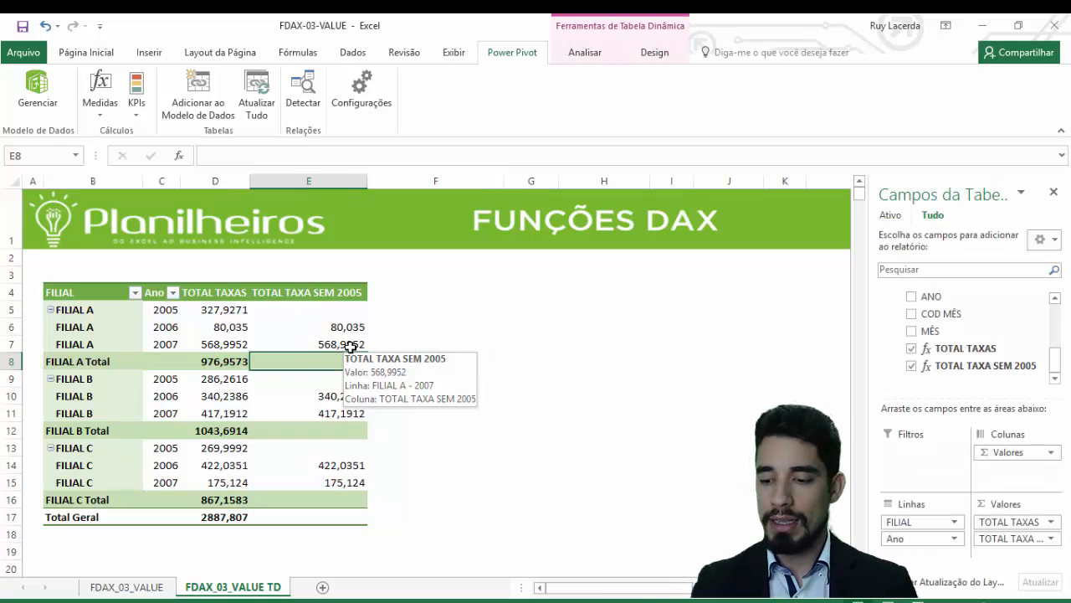
Switch to Power Pivot and examine the TOTAL TAXA SEM 2005 formula, reviewing its COUNTROWS(VALUES(dCalendario[Ano])) test, nested IF and true and false results
key(alt+Tab)
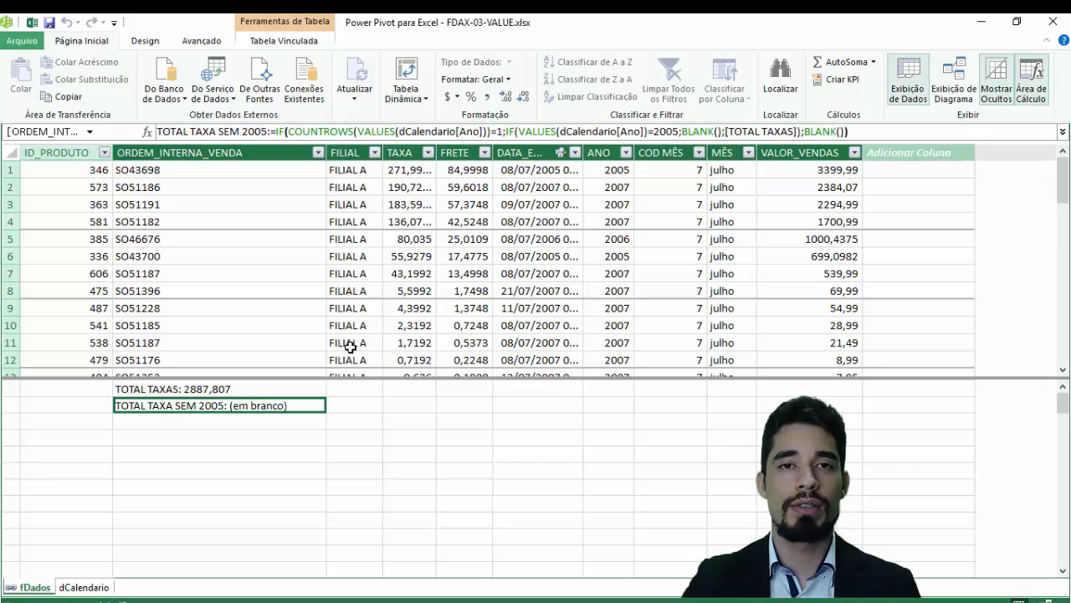
key(Up)
key(Down)
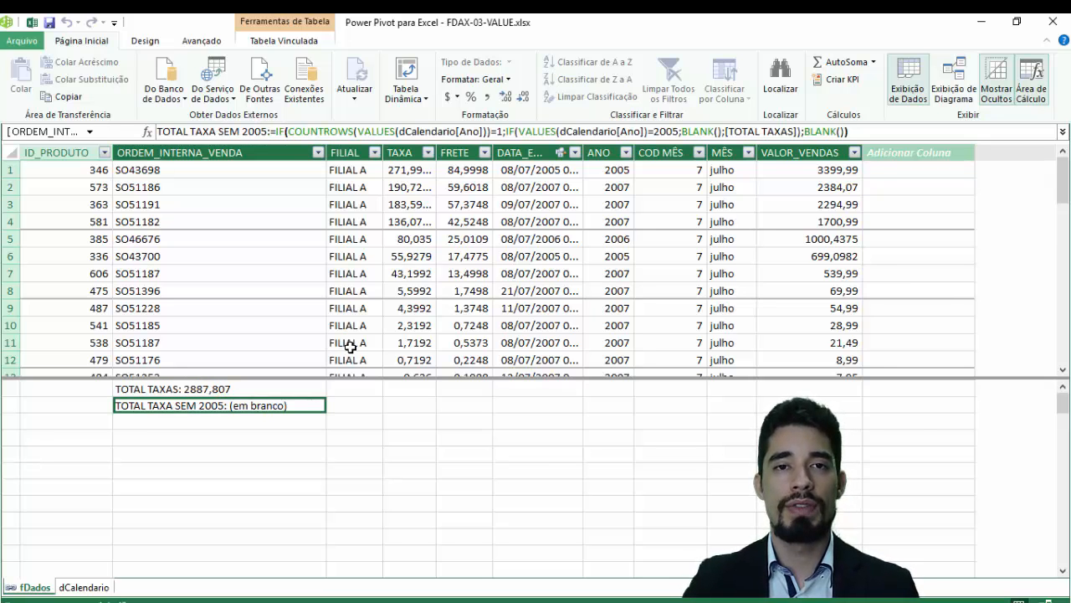
click(276, 134)
drag(287, 134, 493, 132)
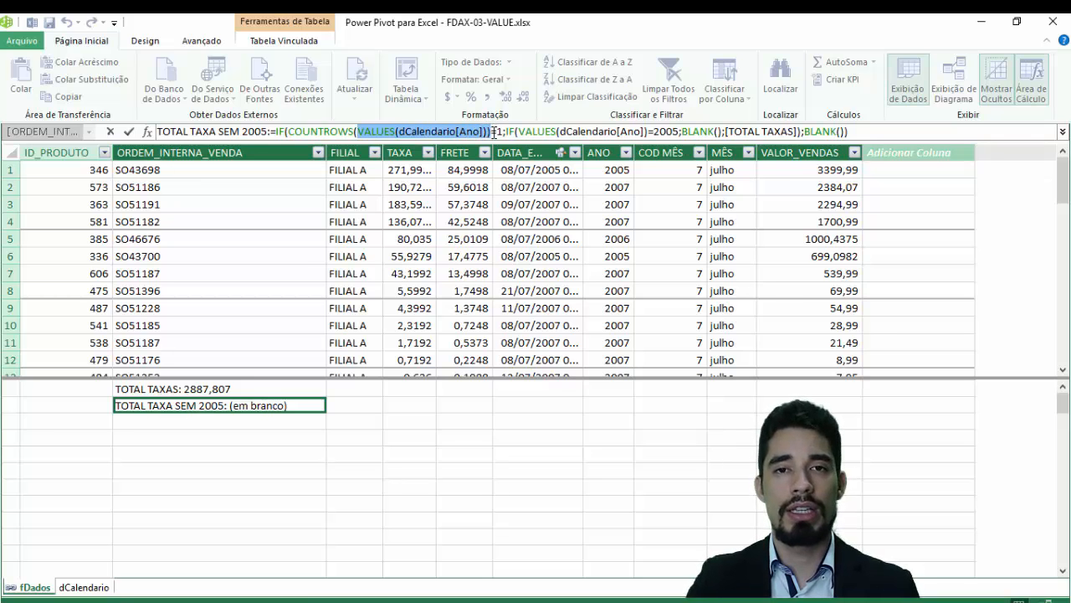
drag(288, 132, 667, 132)
click(542, 131)
click(681, 131)
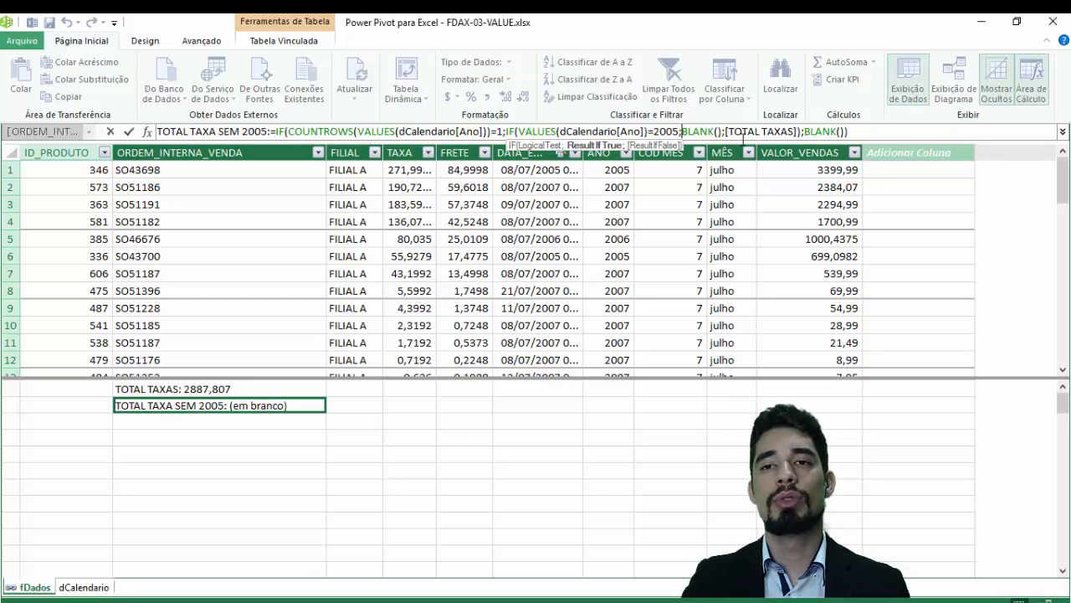
drag(726, 131, 791, 131)
click(804, 131)
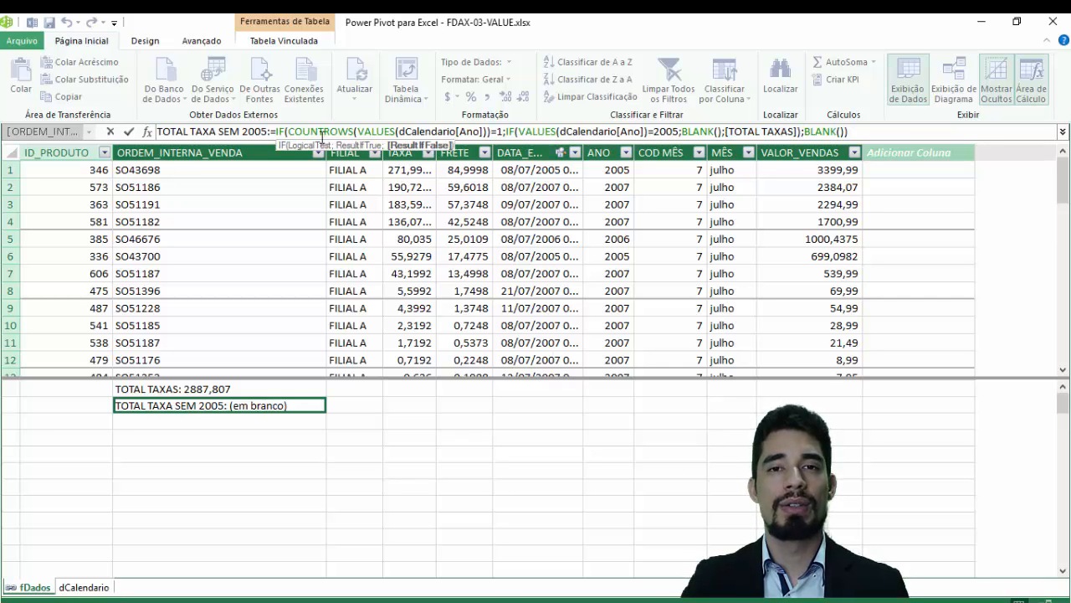
drag(290, 133, 508, 132)
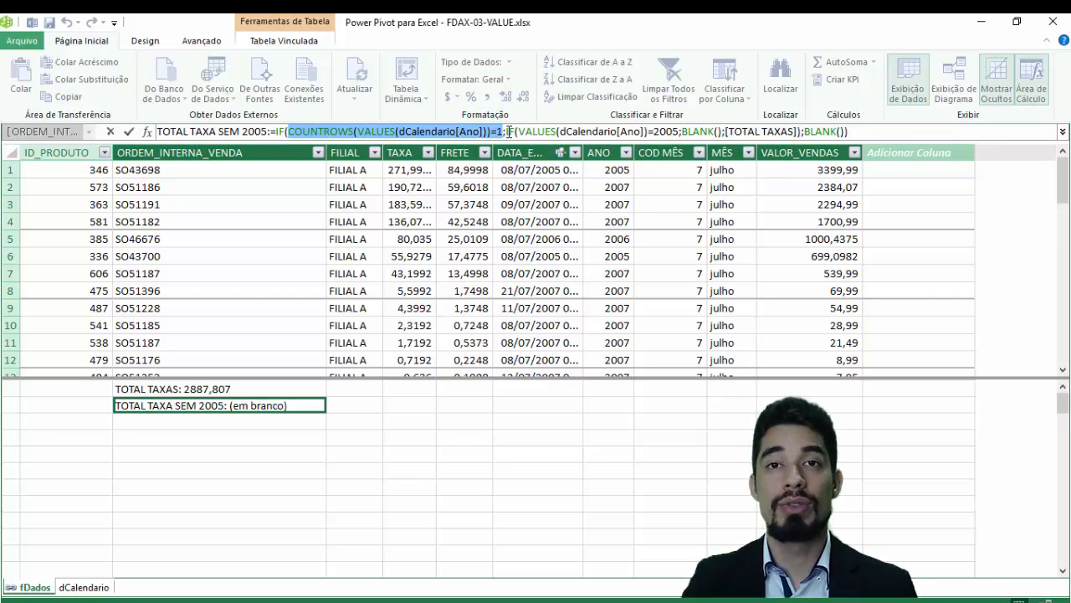